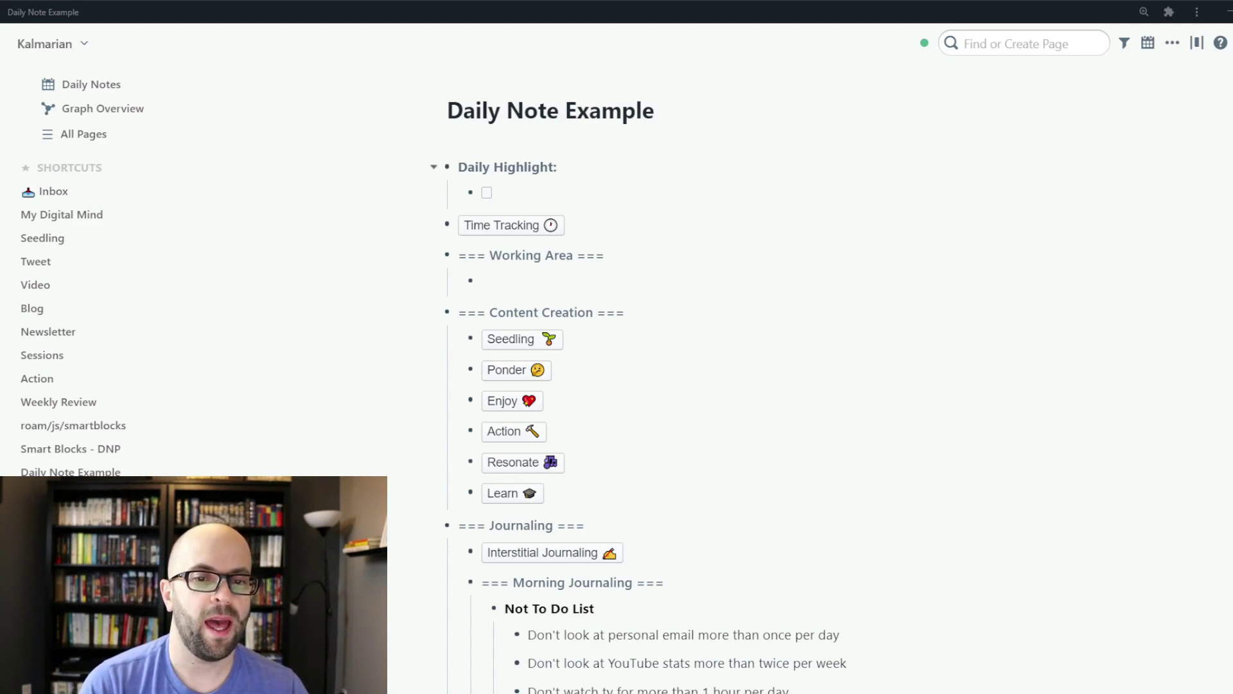
# Collapse every block on the page, then expand them all again.
pyautogui.scroll(-7, 642, 386)
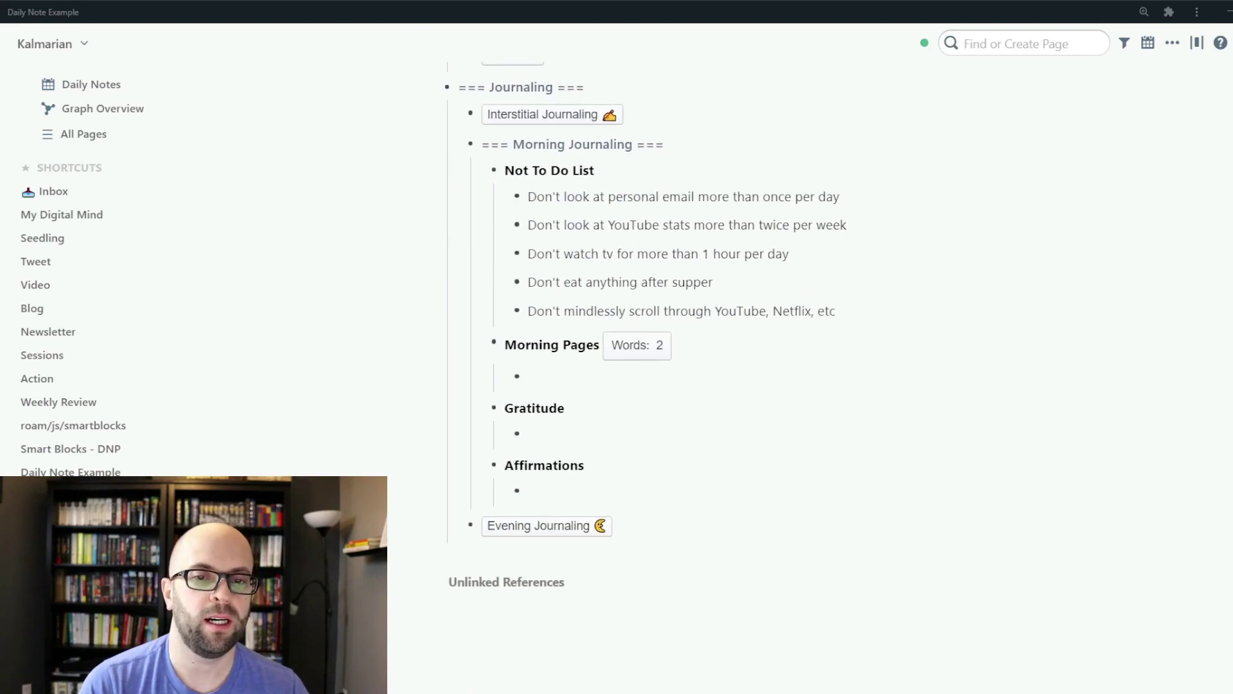
pyautogui.scroll(7, 643, 385)
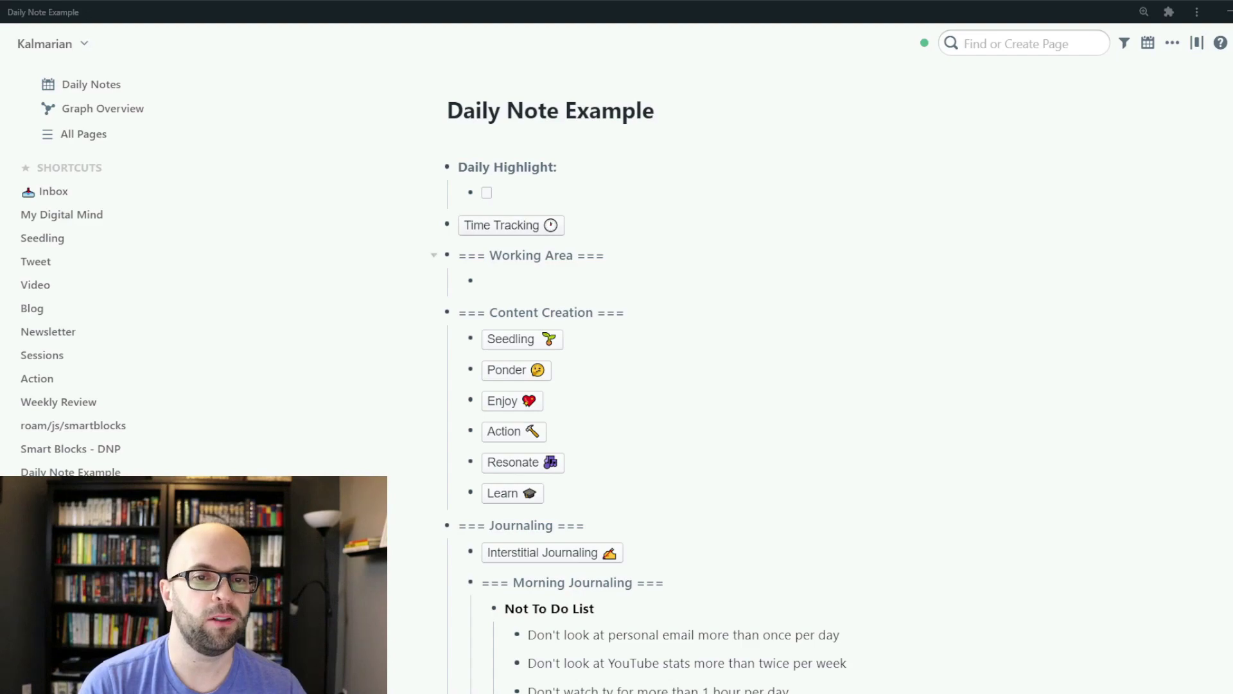
pyautogui.rightClick(564, 116)
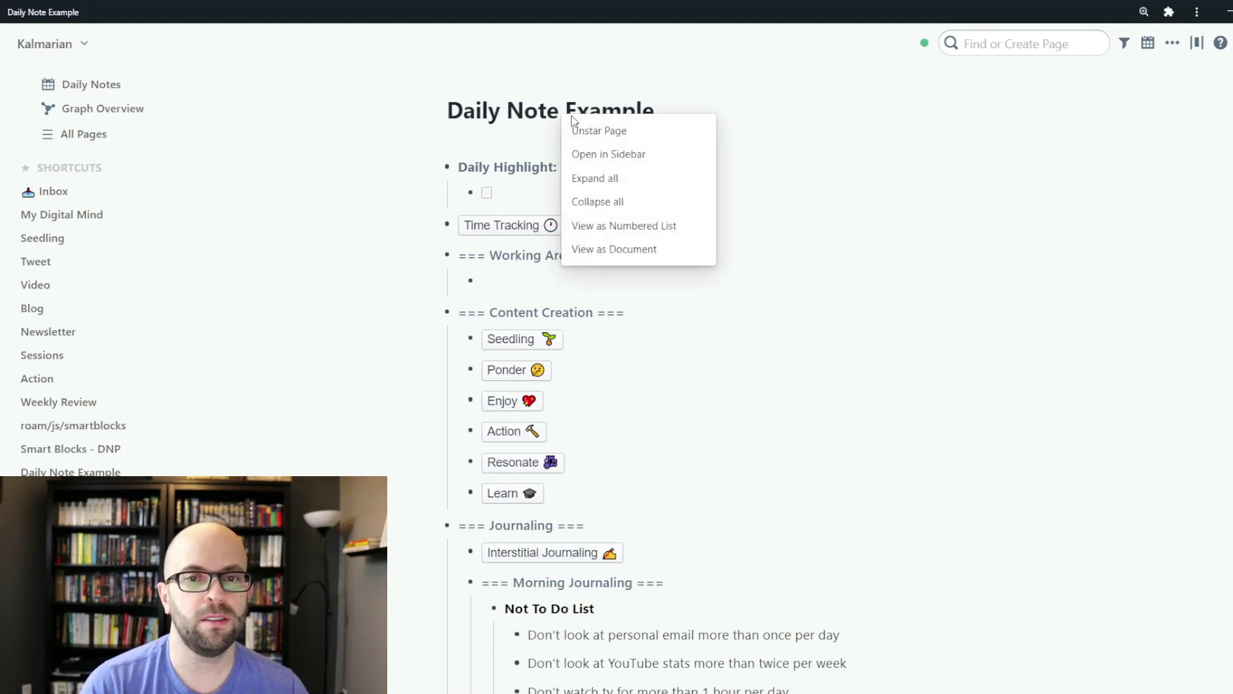
pyautogui.click(611, 204)
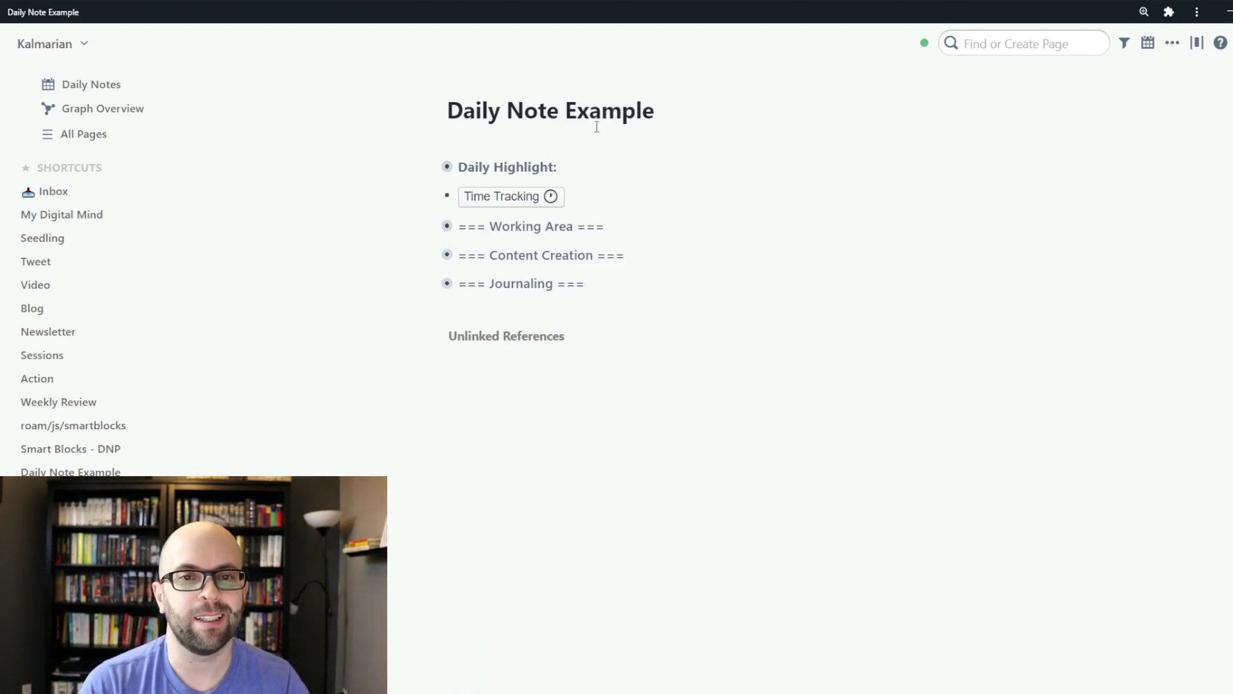
pyautogui.rightClick(596, 115)
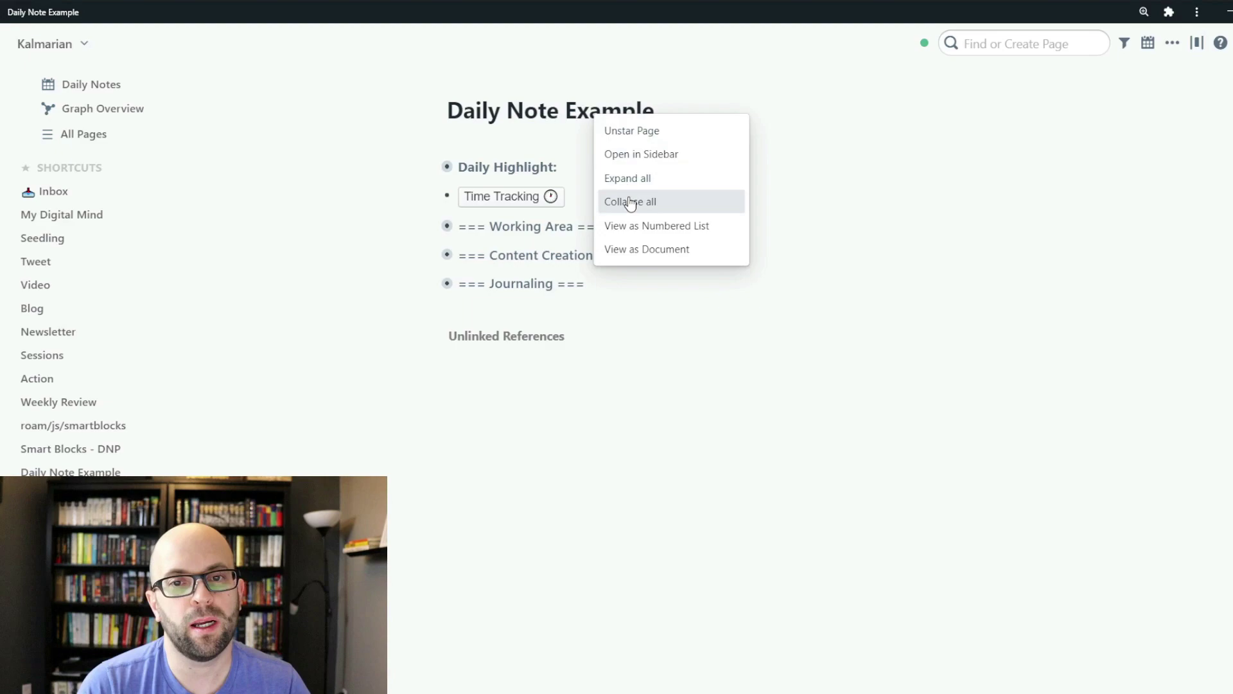
pyautogui.click(622, 178)
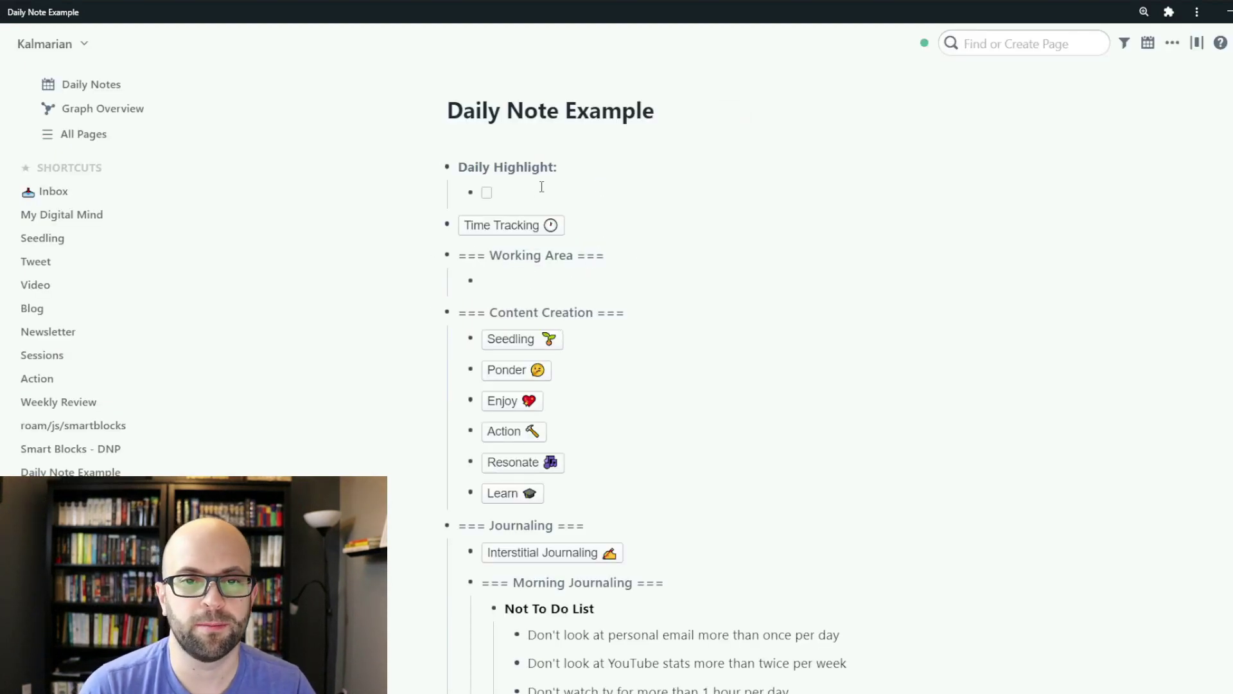
# Check the highlight checkbox markup, then generate and collapse Time Tracking with Ingesting, Digesting and Manifesting timers.
pyautogui.click(582, 197)
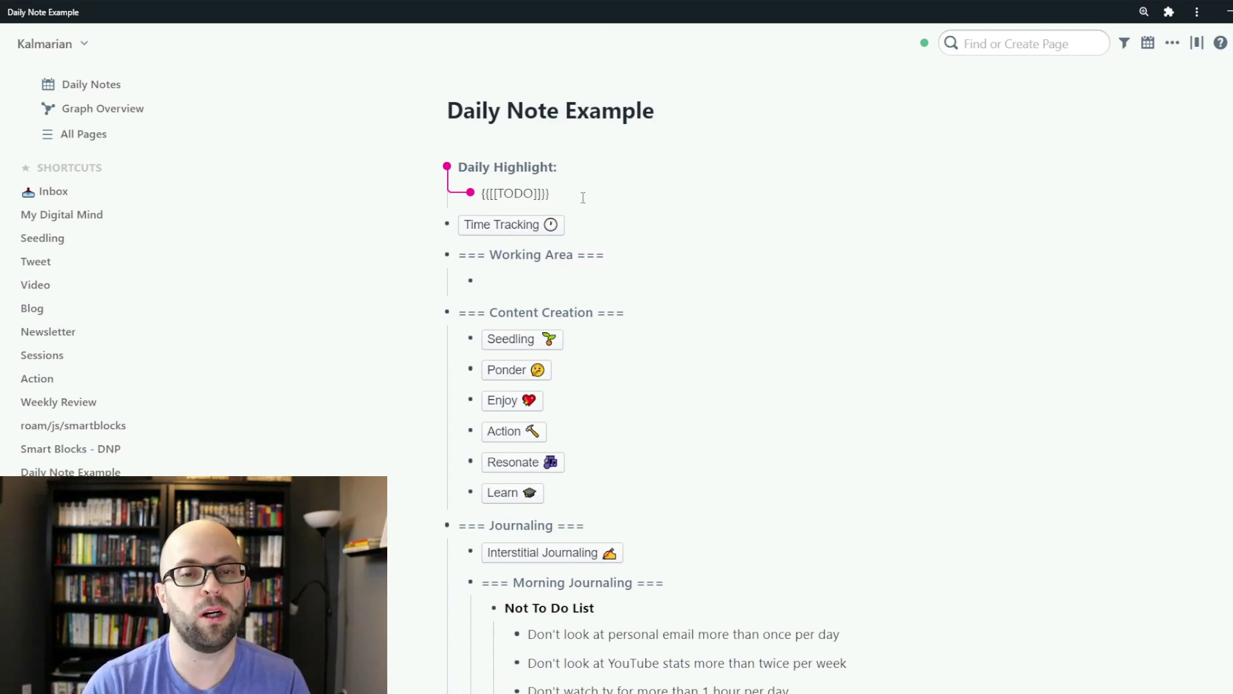
pyautogui.click(324, 248)
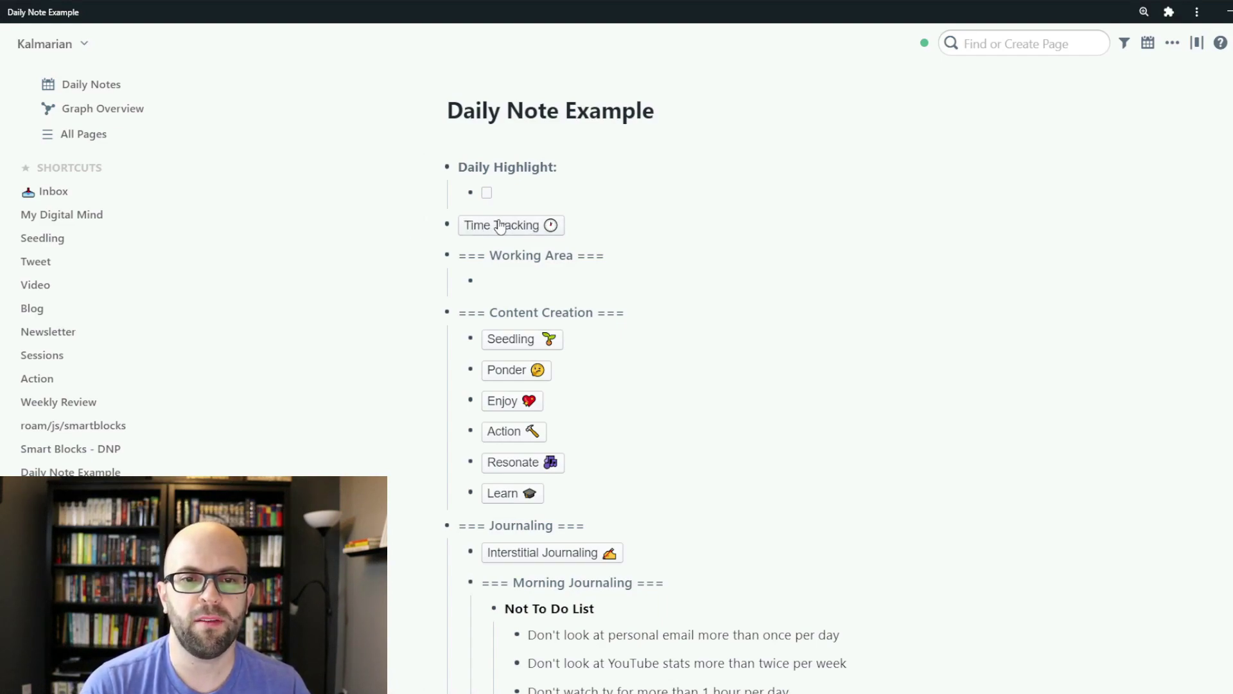
pyautogui.click(506, 226)
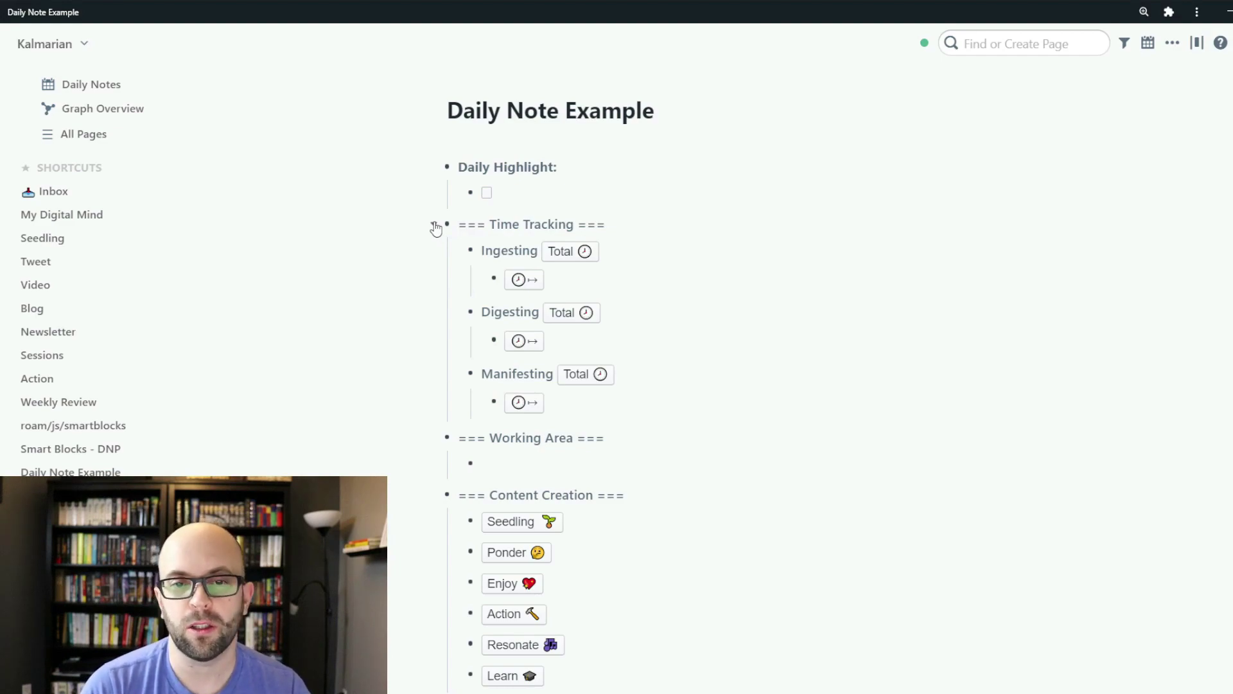
pyautogui.click(434, 227)
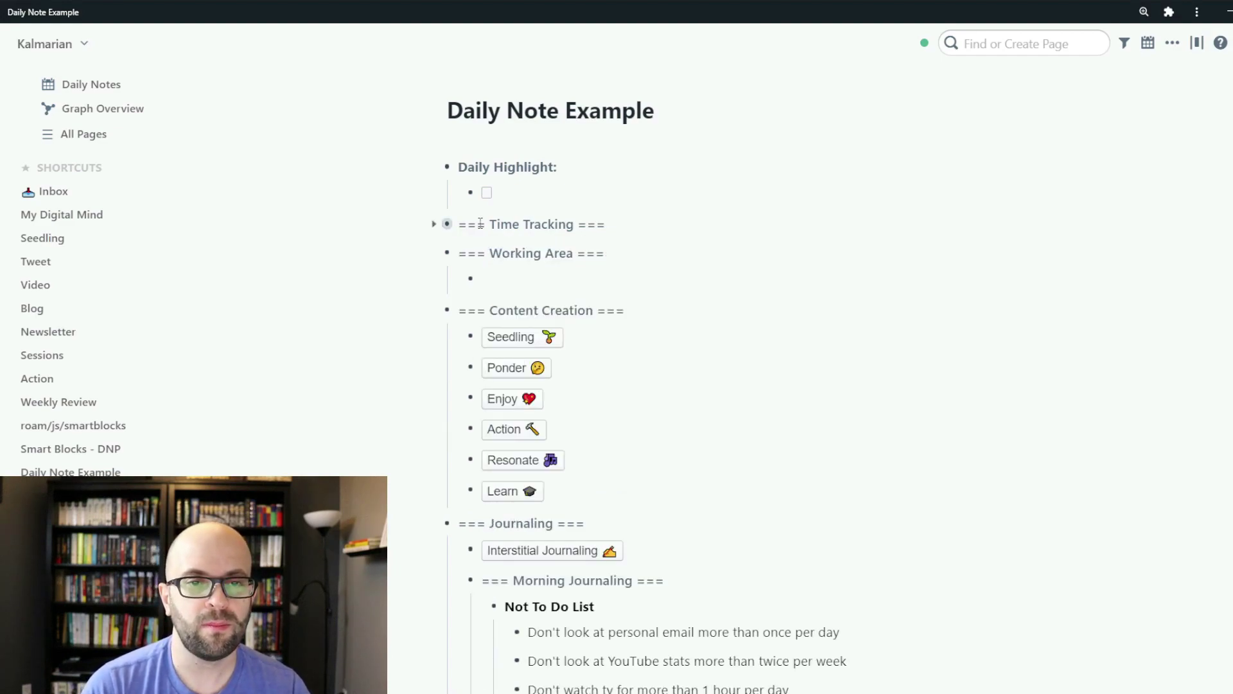
# Turn the empty Working Area block into a to-do reading 'Do this thing'.
pyautogui.click(534, 279)
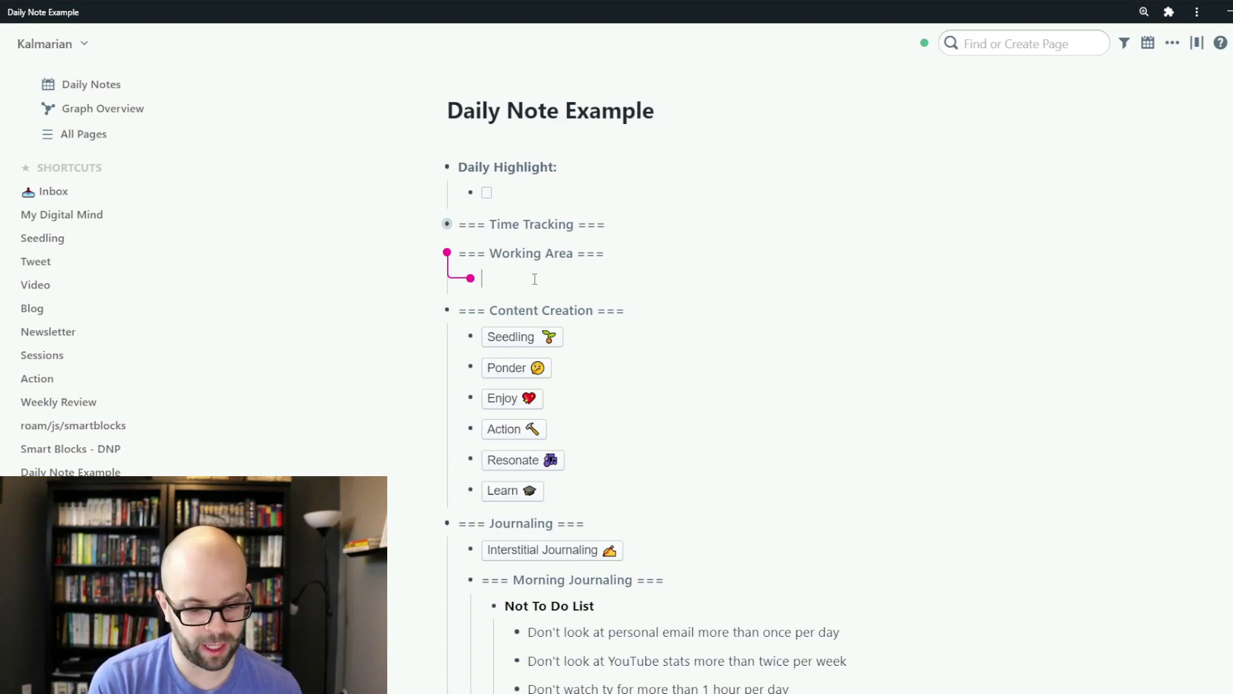
pyautogui.hotkey('ctrl', 'Return')
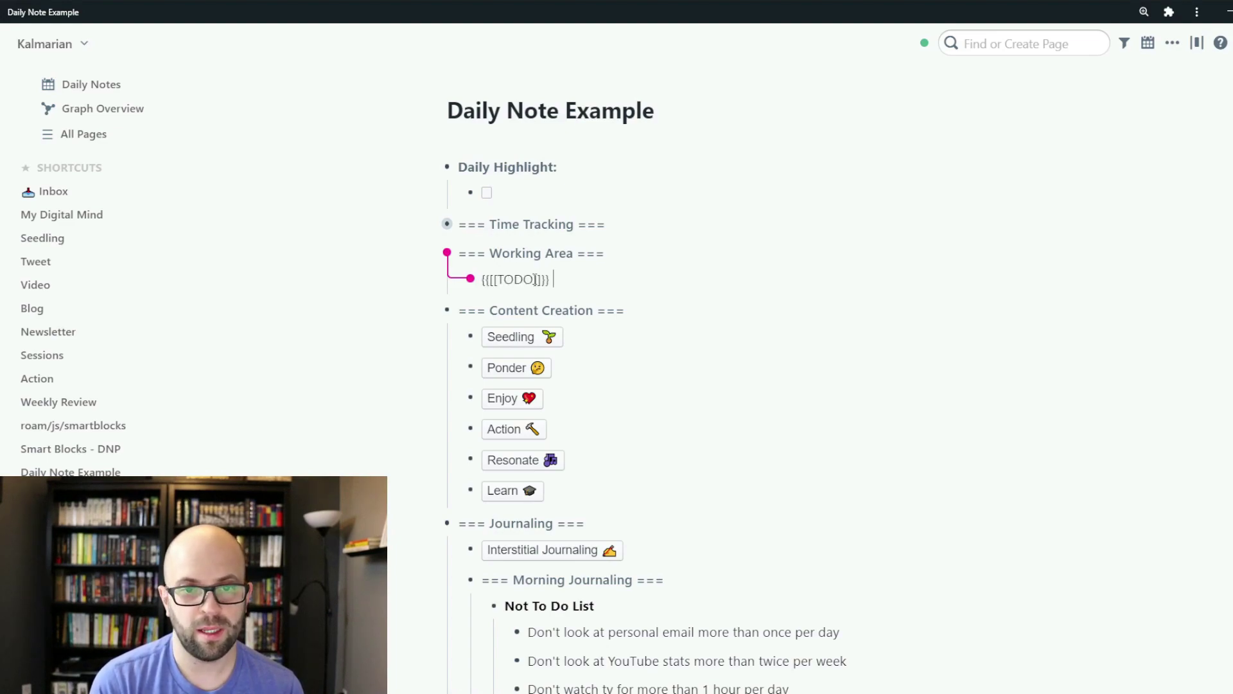
pyautogui.write('Do this thing')
pyautogui.press('Escape')
pyautogui.scroll(-3, 602, 329)
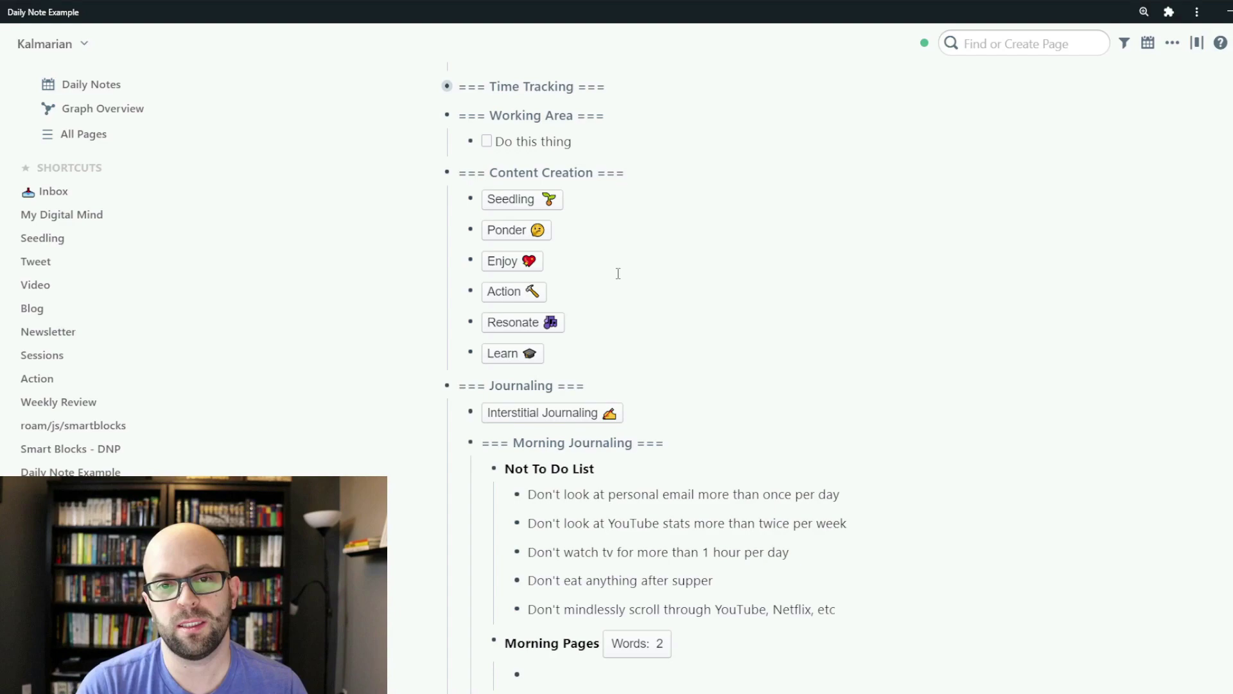
pyautogui.scroll(2, 656, 319)
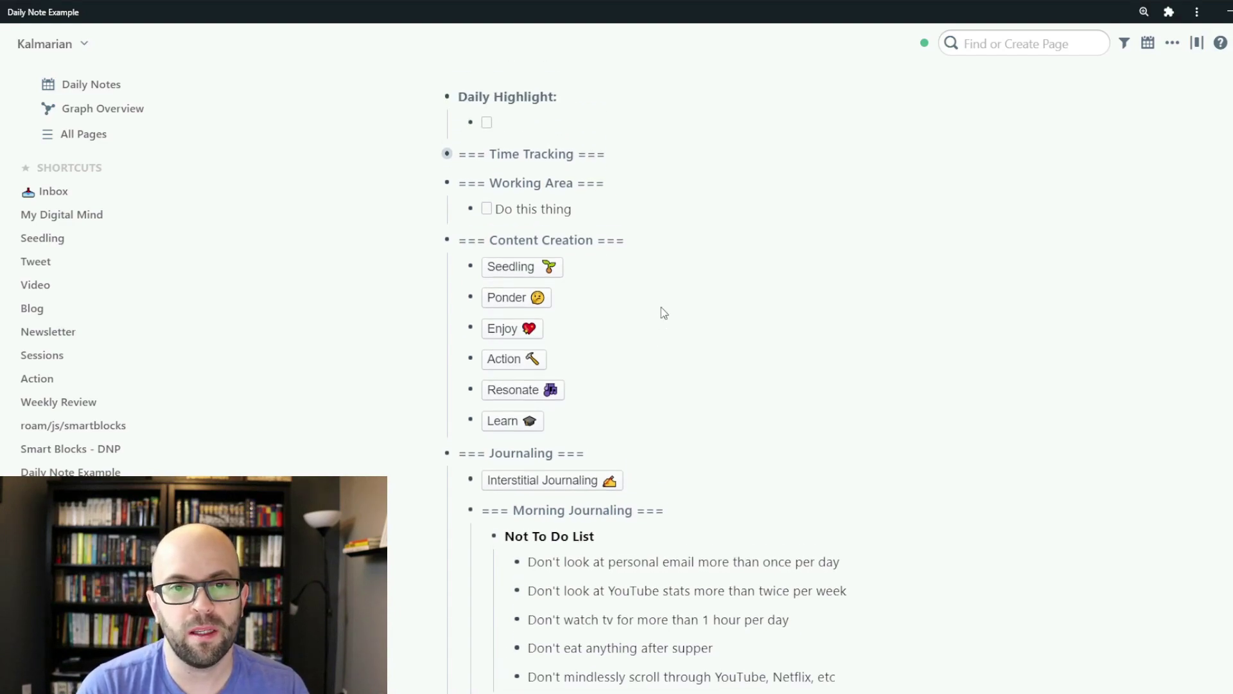
# Fold Working Area, add Seedlings with the #Seedling idea 'This is an idea', and fold it.
pyautogui.click(434, 185)
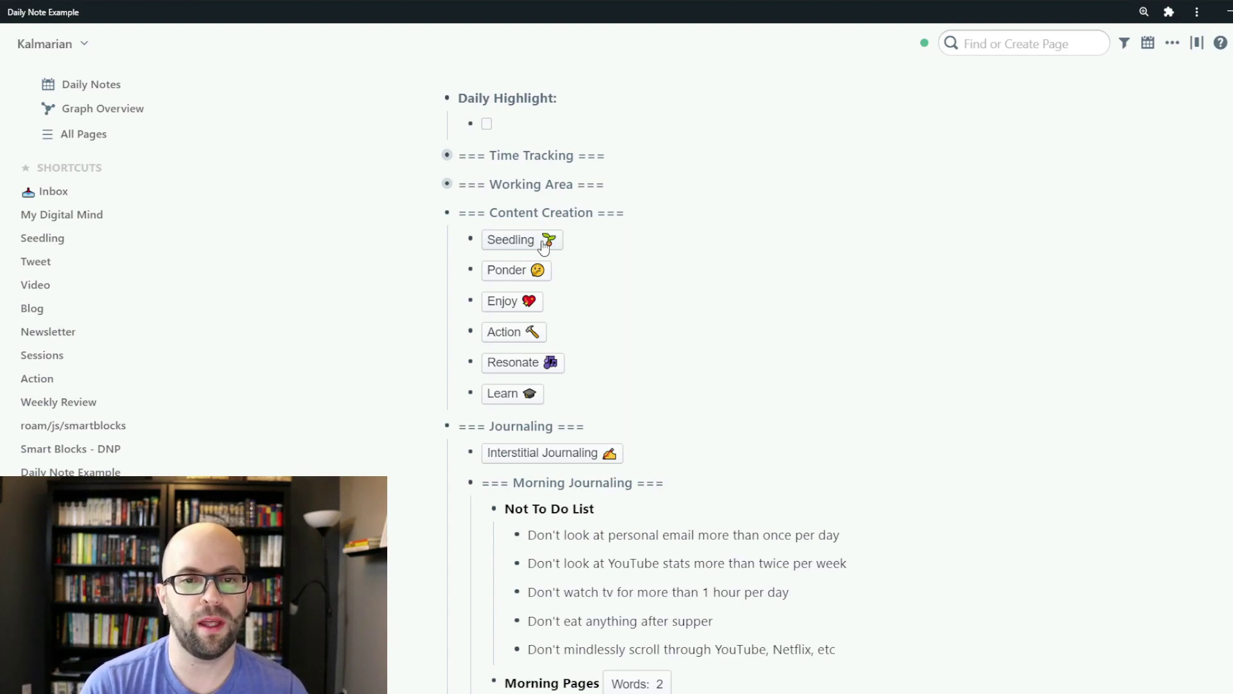
pyautogui.click(544, 246)
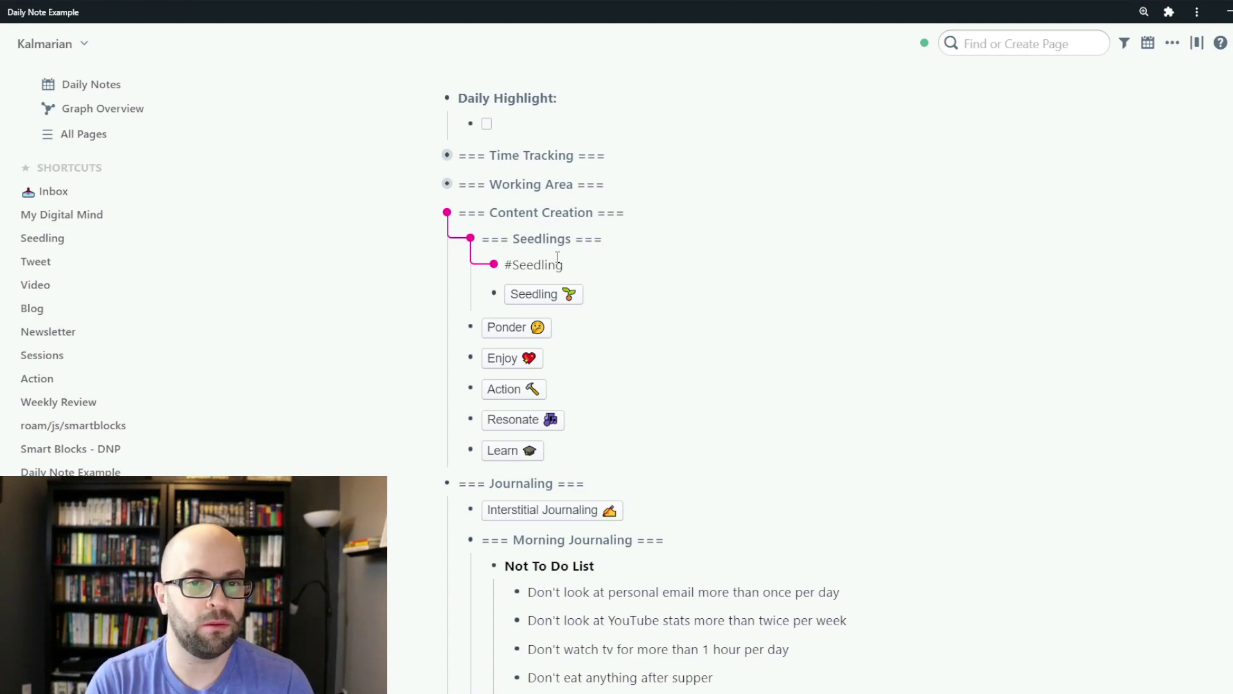
pyautogui.write('This is an i')
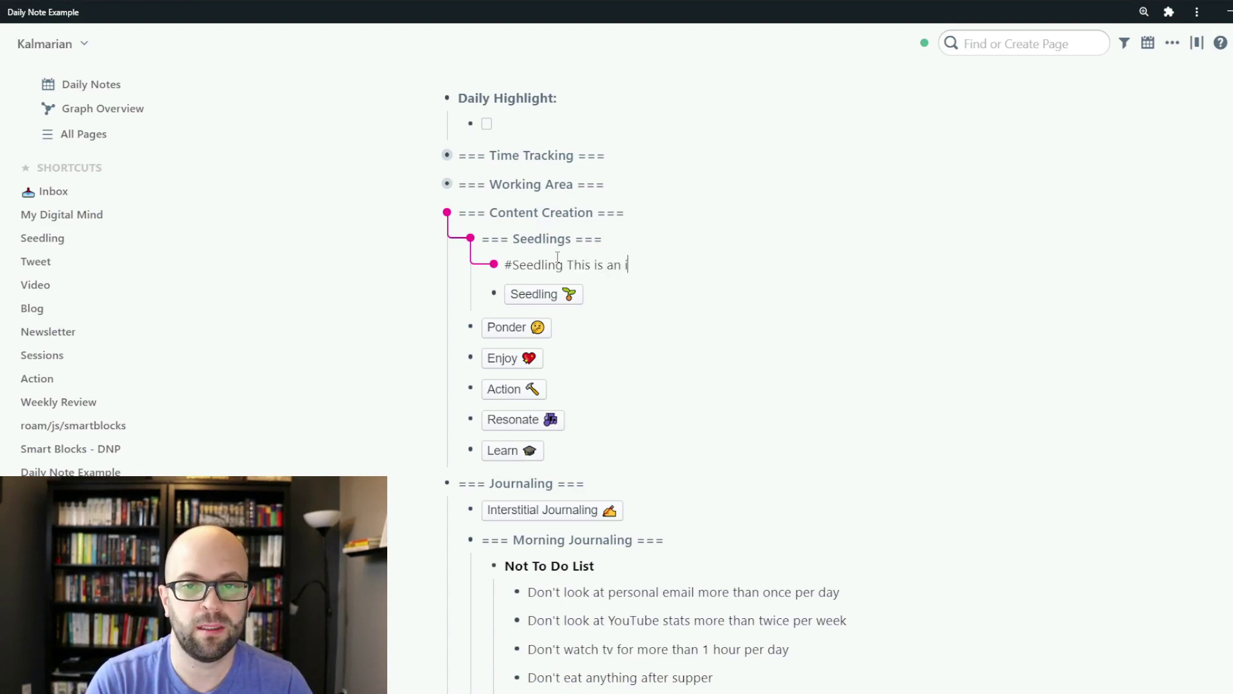
pyautogui.write('dea')
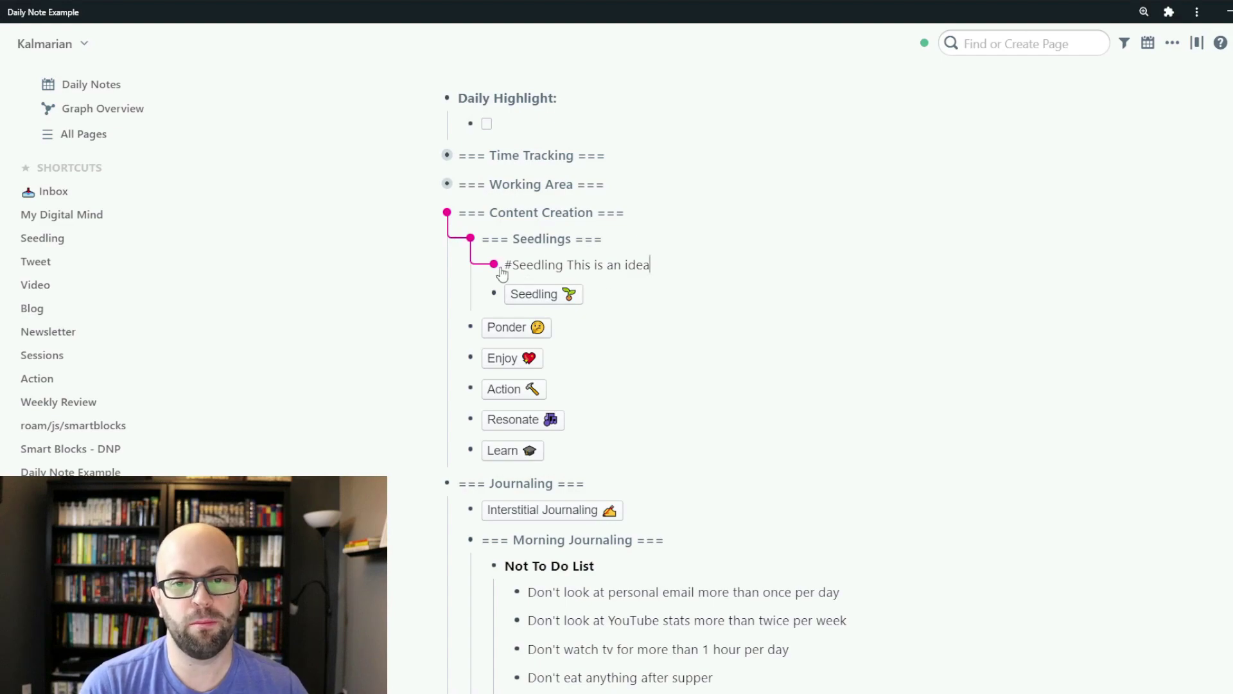
pyautogui.click(576, 299)
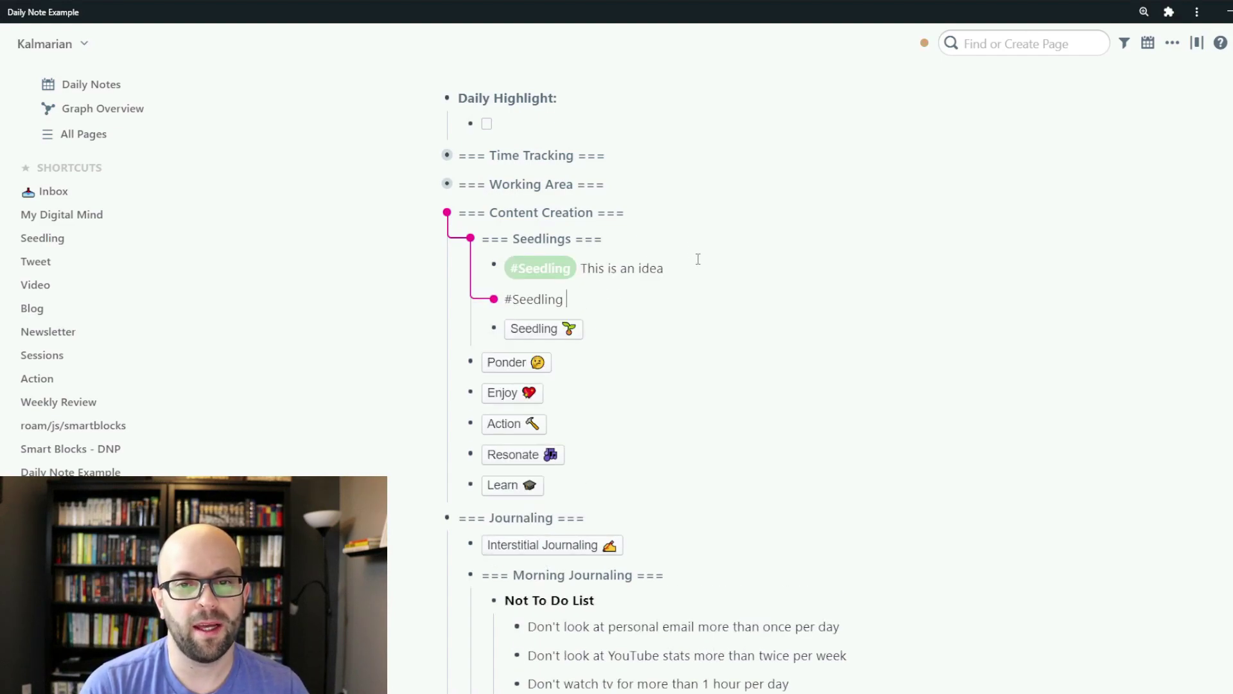
pyautogui.click(459, 239)
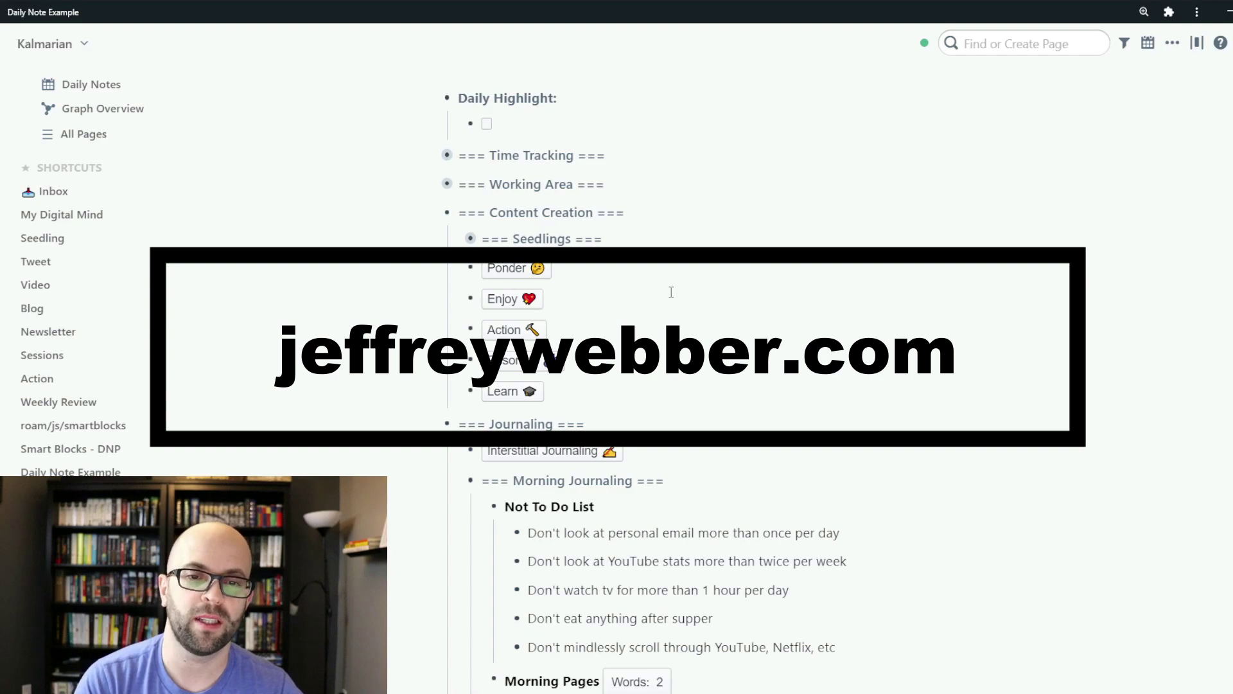
# Create the Pondering:: section from Ponder, collapse it, then fold Content Creation.
pyautogui.click(528, 269)
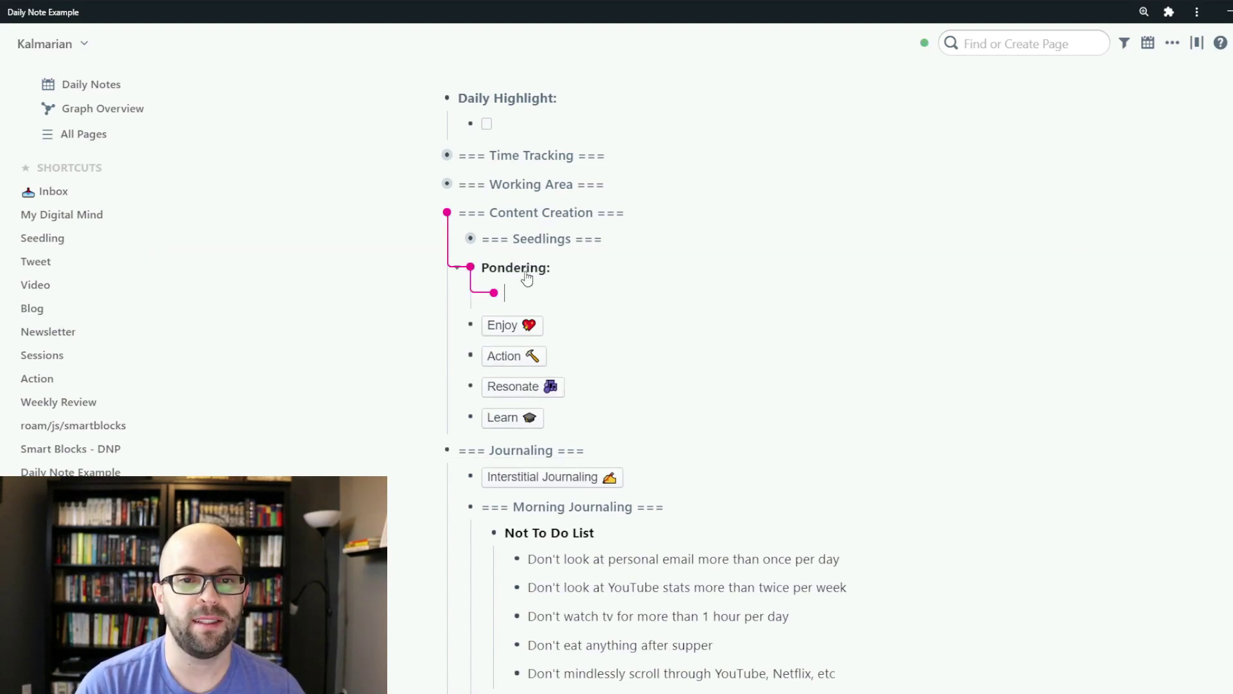
pyautogui.click(586, 267)
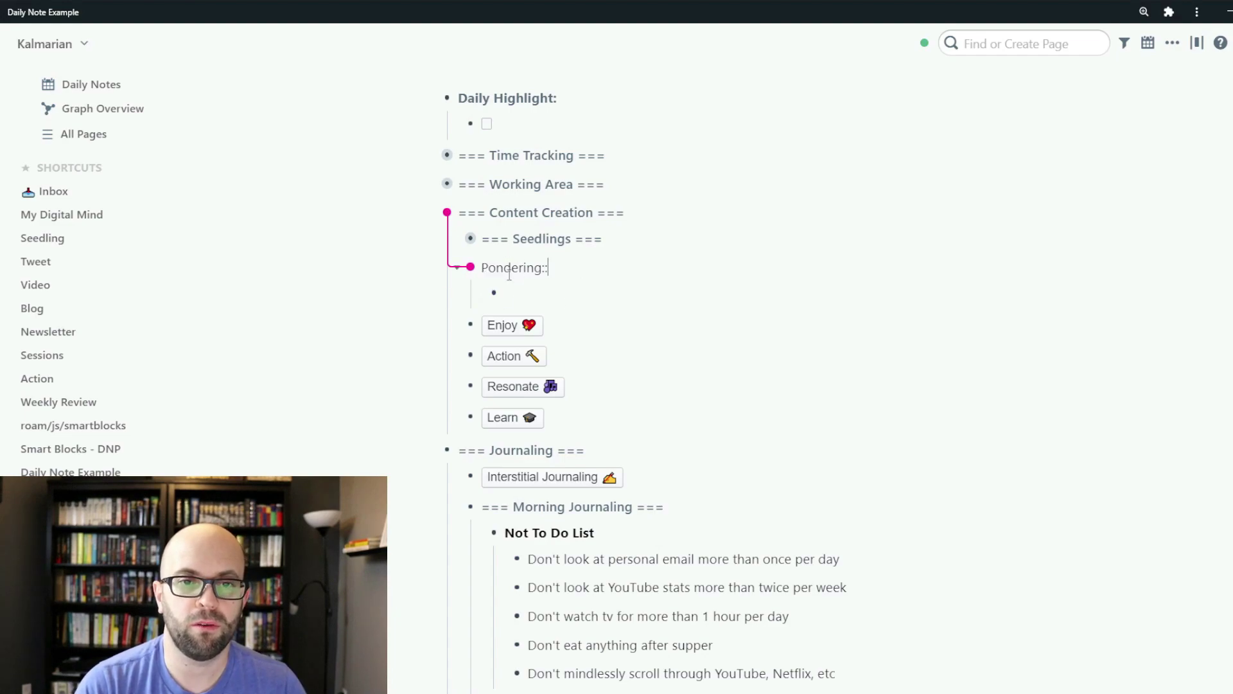
pyautogui.click(523, 290)
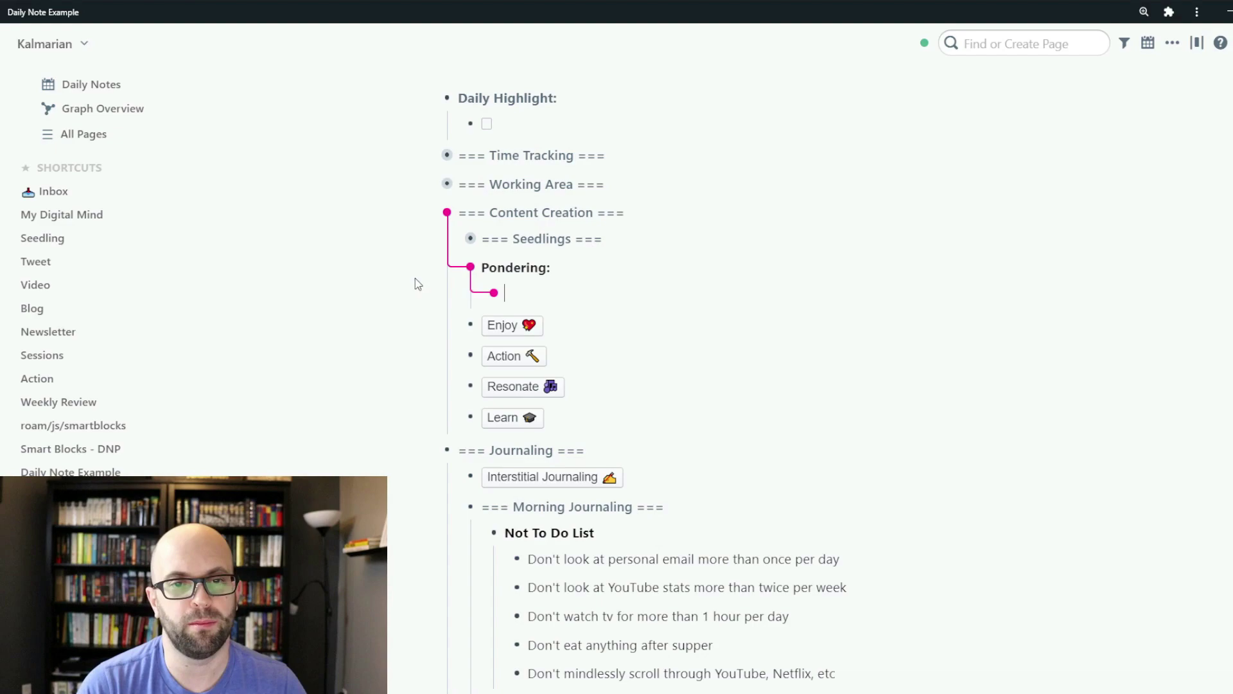
pyautogui.click(457, 268)
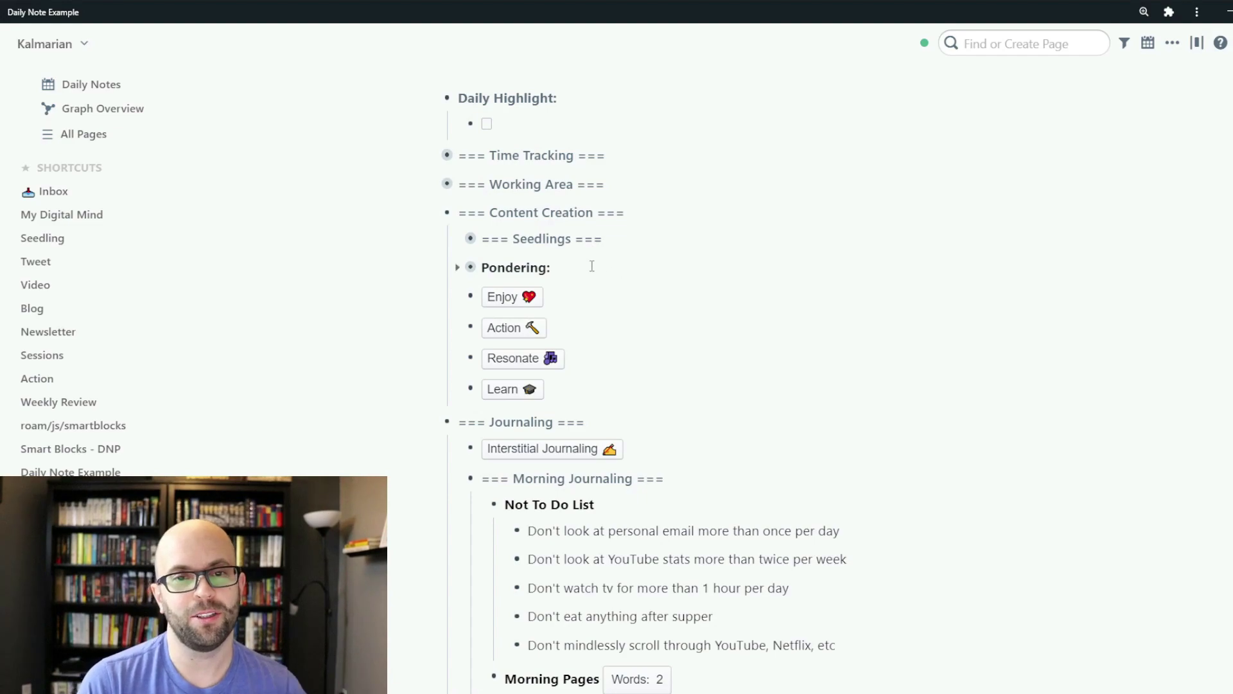
pyautogui.click(435, 214)
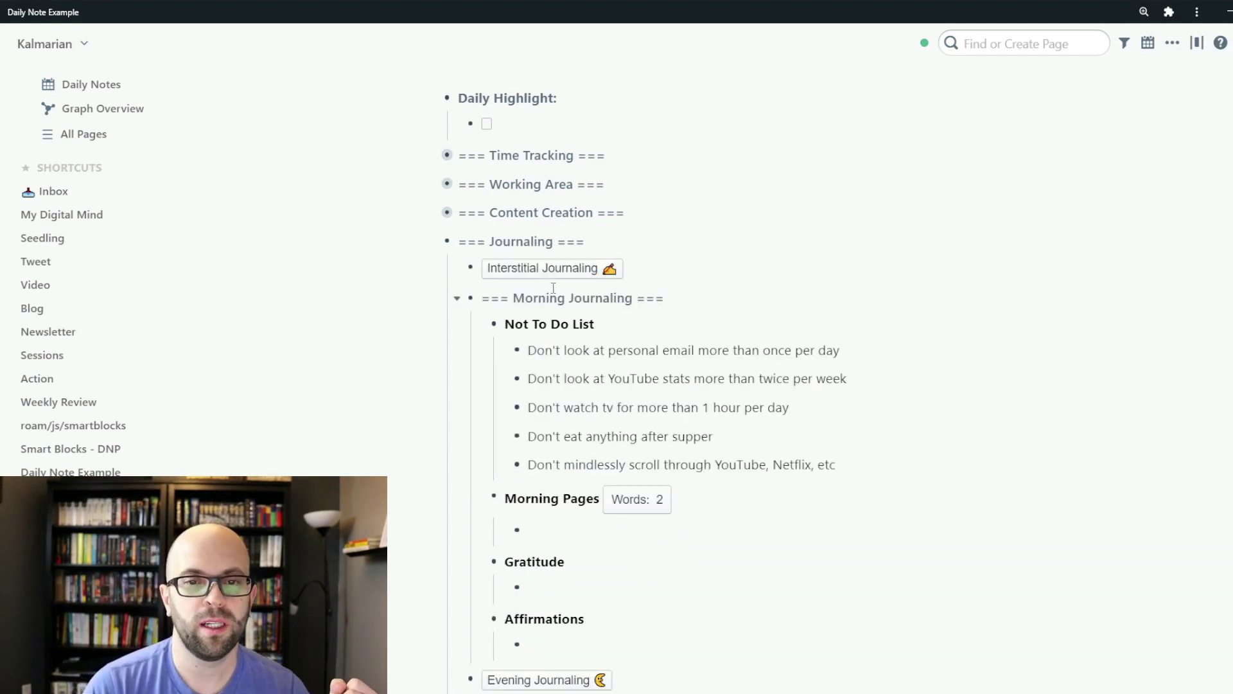
# Inspect the {{word-count}} markup in Morning Pages, then collapse Morning Journaling.
pyautogui.scroll(-1, 640, 309)
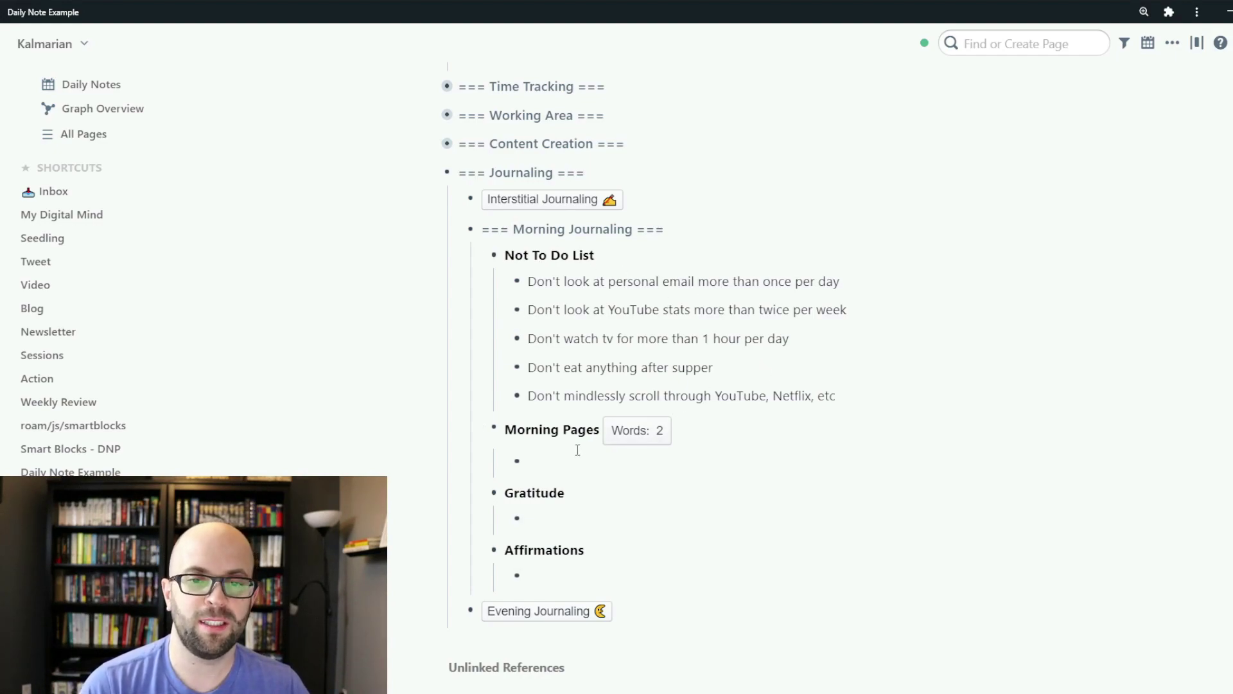
pyautogui.click(736, 428)
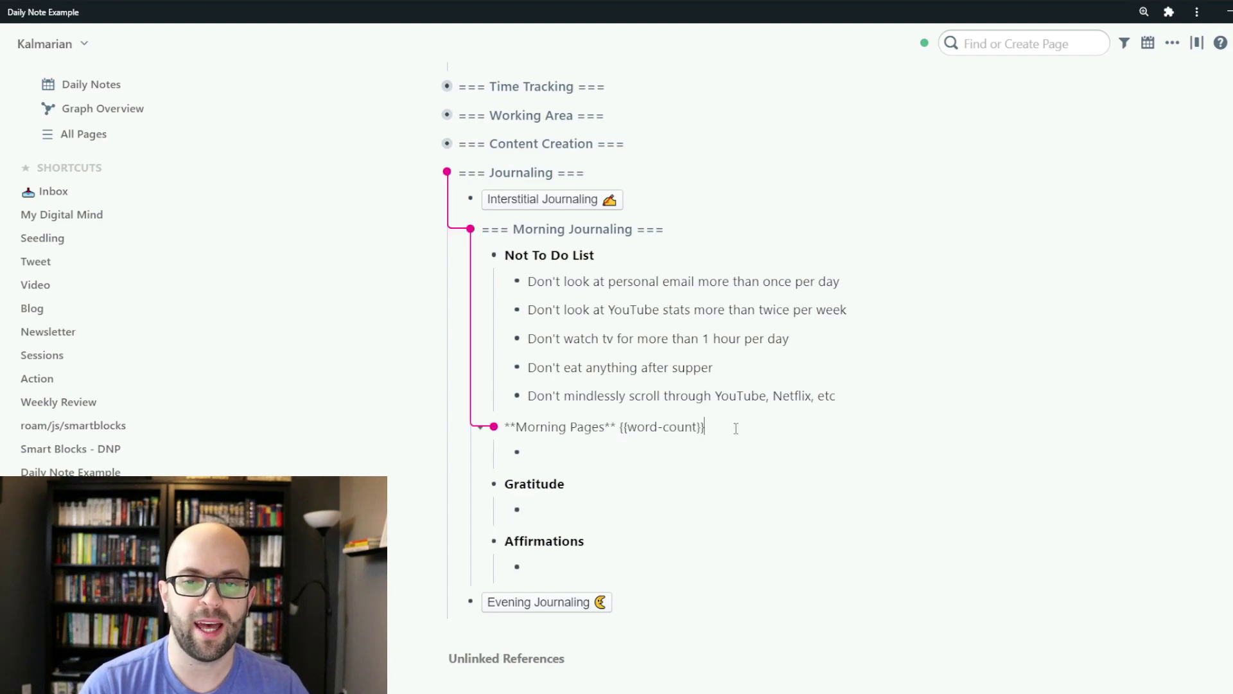
pyautogui.click(573, 457)
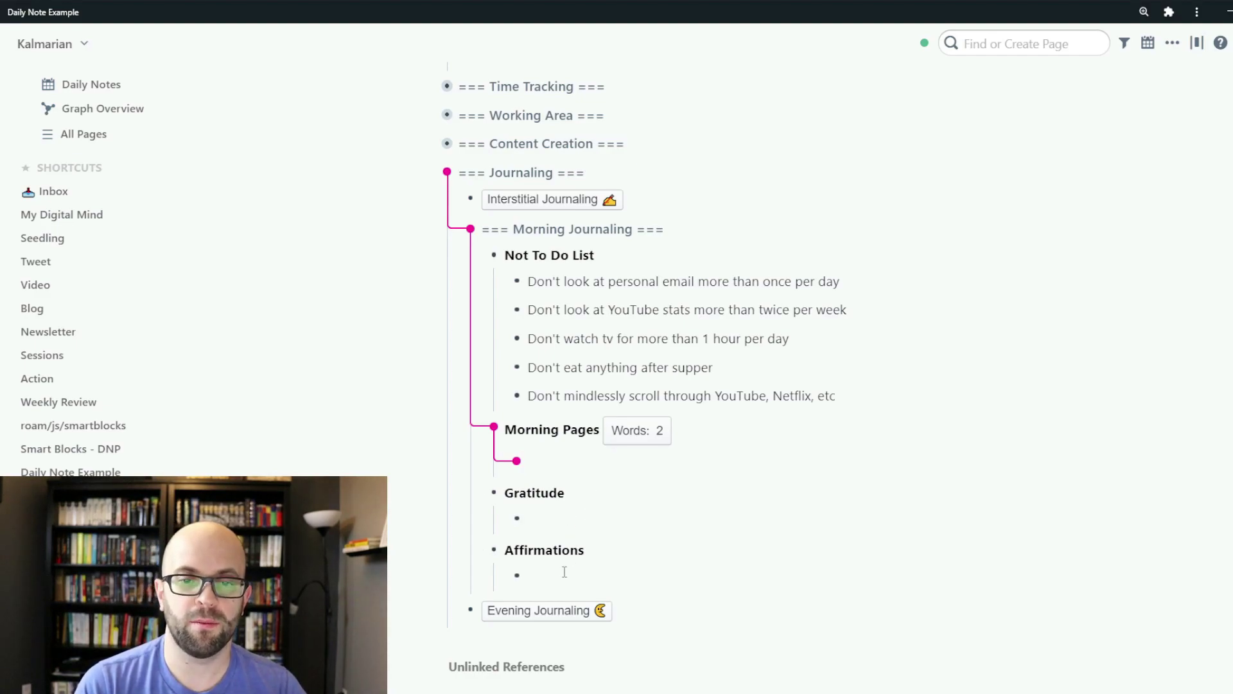
pyautogui.click(458, 230)
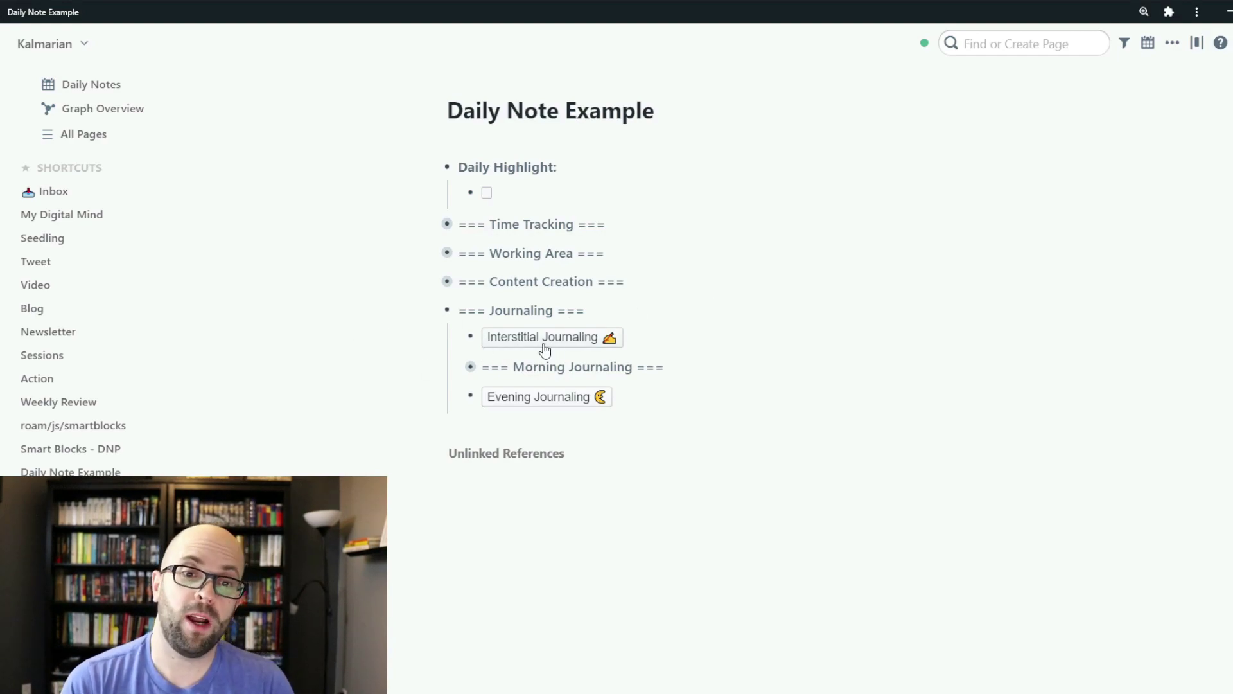
# Run the Interstitial Journaling button to create a 09:40 timestamped entry with a New IJ Entry button.
pyautogui.click(582, 340)
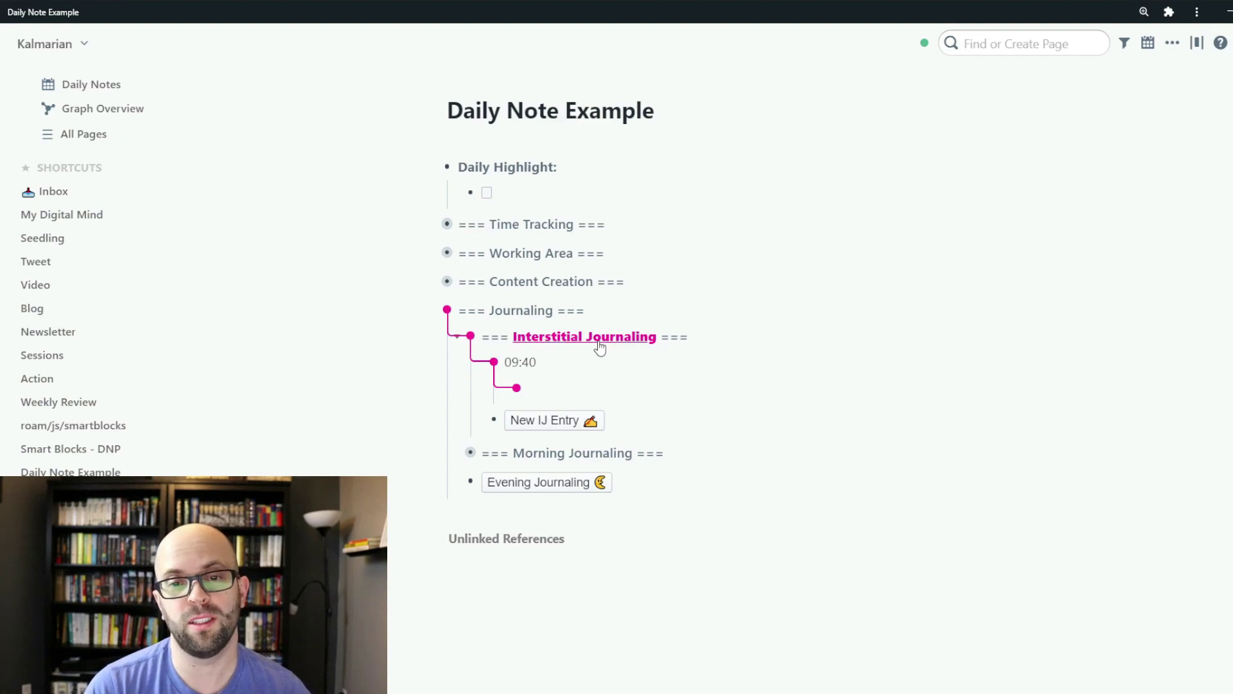
# Add another IJ entry, insert the Evening Journaling prompts, then fold Evening Journaling and Journaling.
pyautogui.click(571, 429)
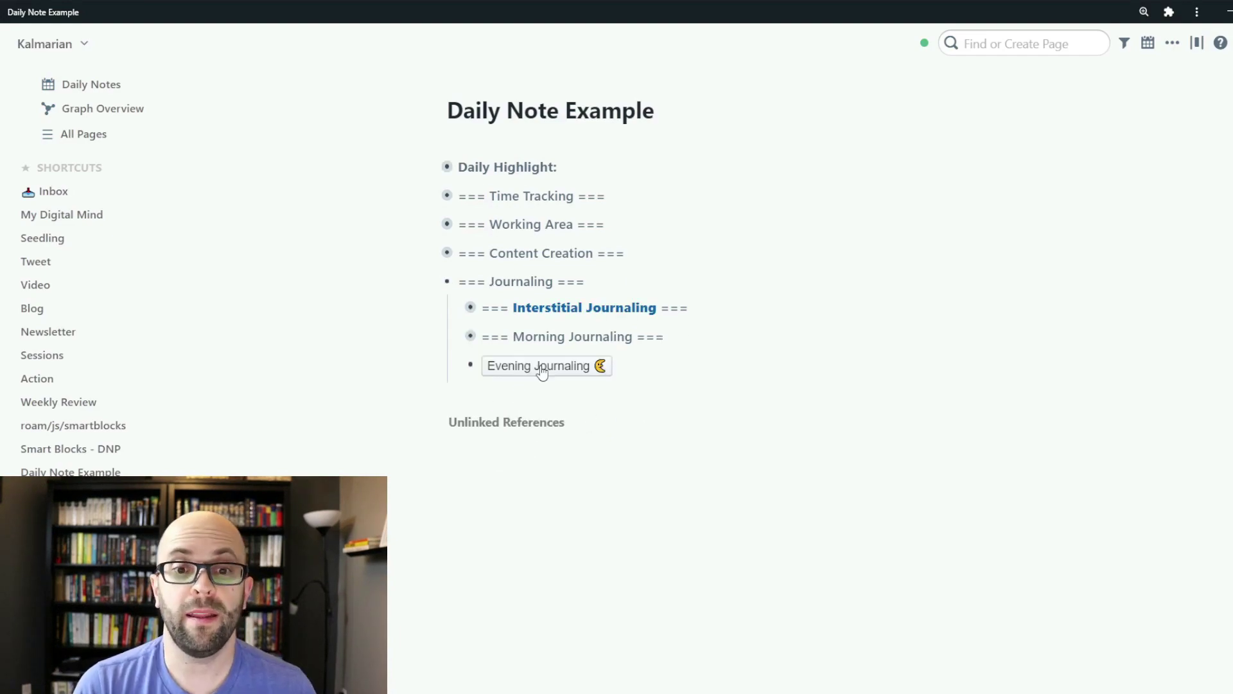
pyautogui.click(541, 368)
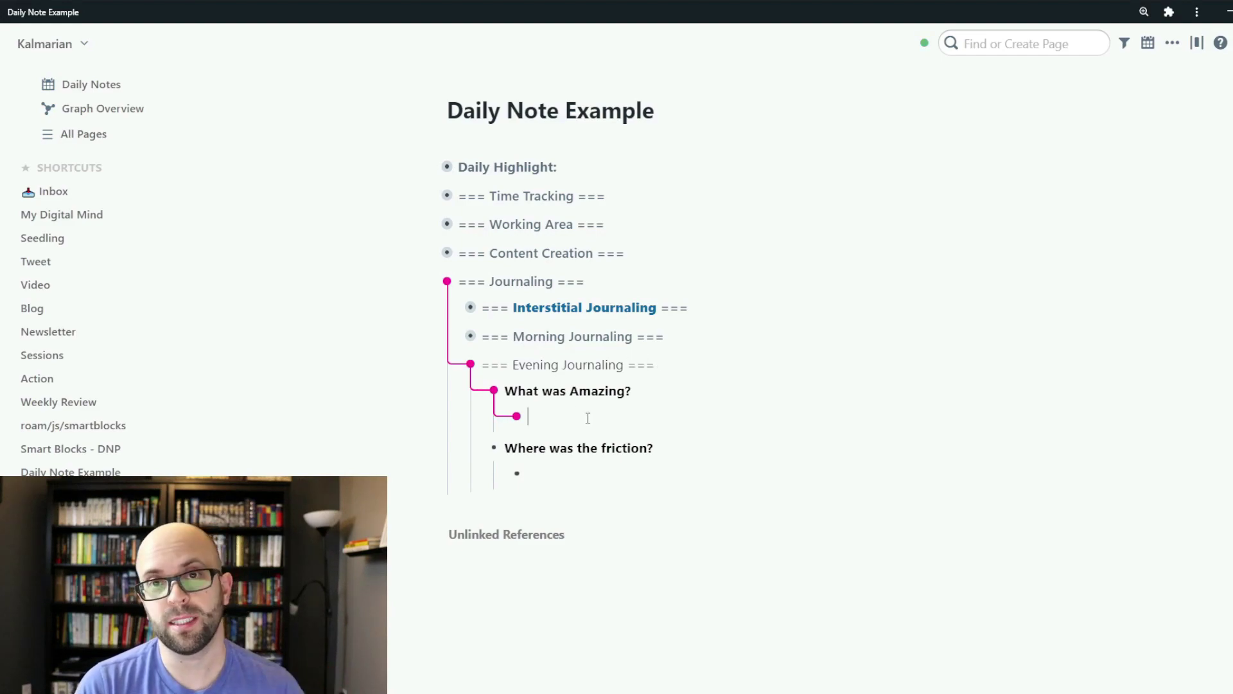
pyautogui.click(595, 481)
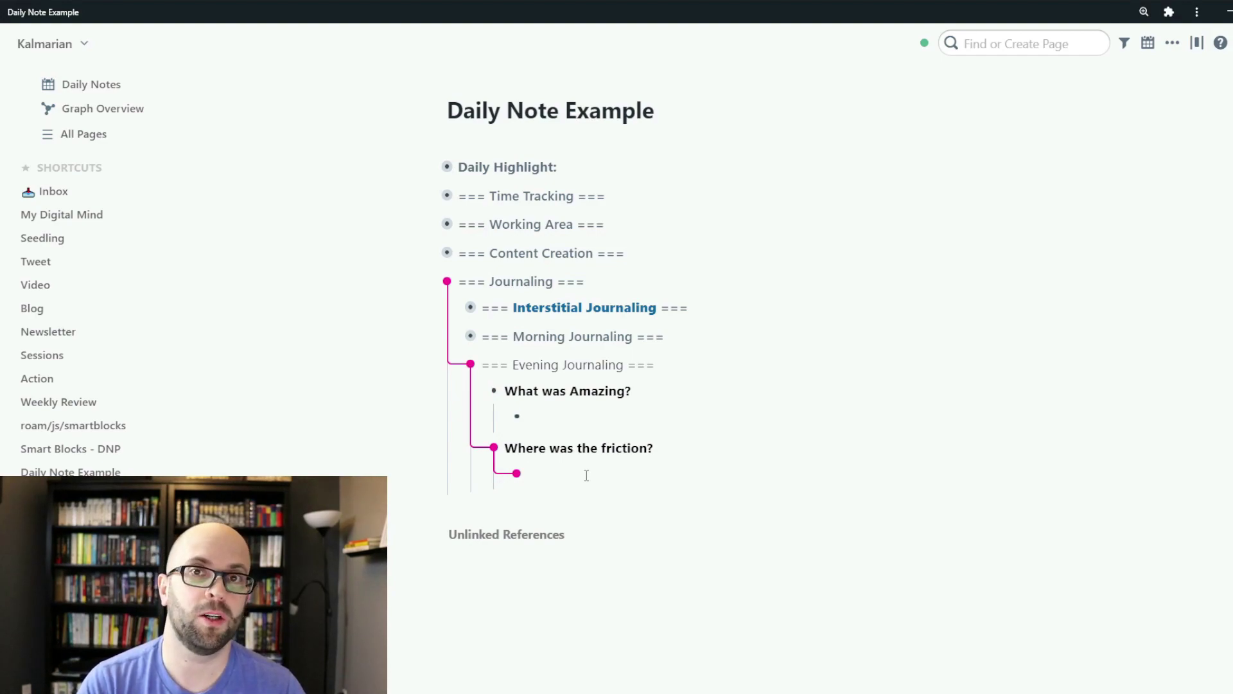
pyautogui.click(459, 368)
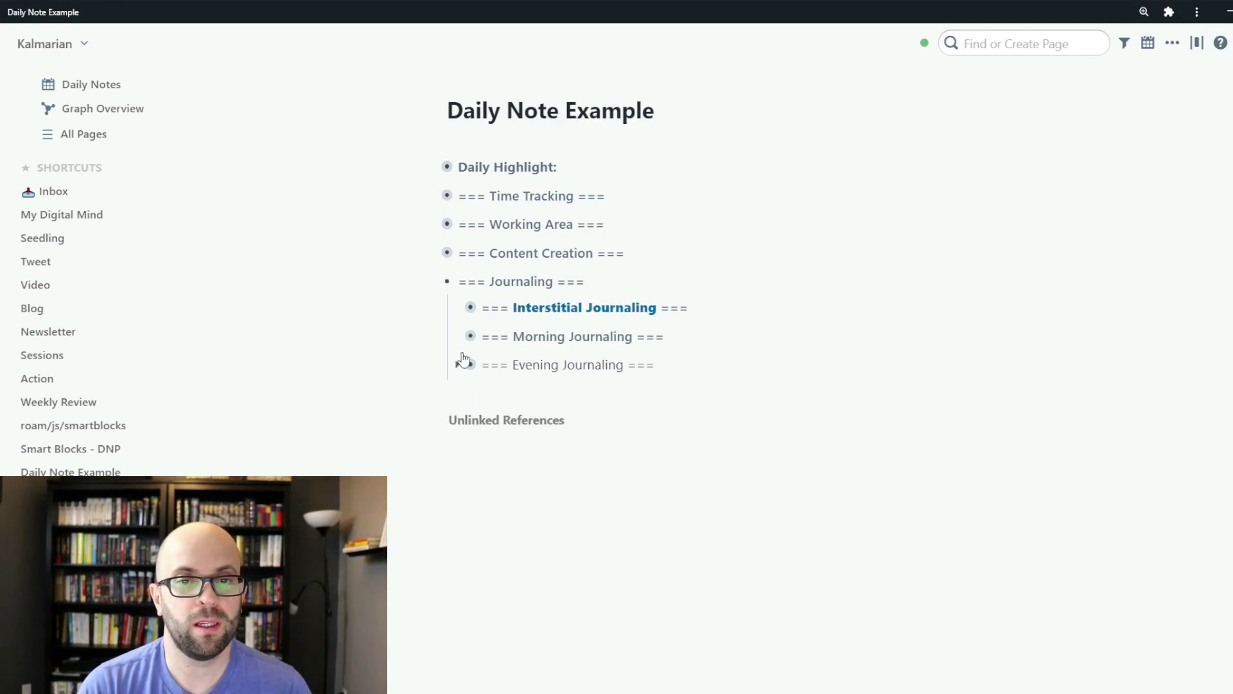
pyautogui.click(435, 284)
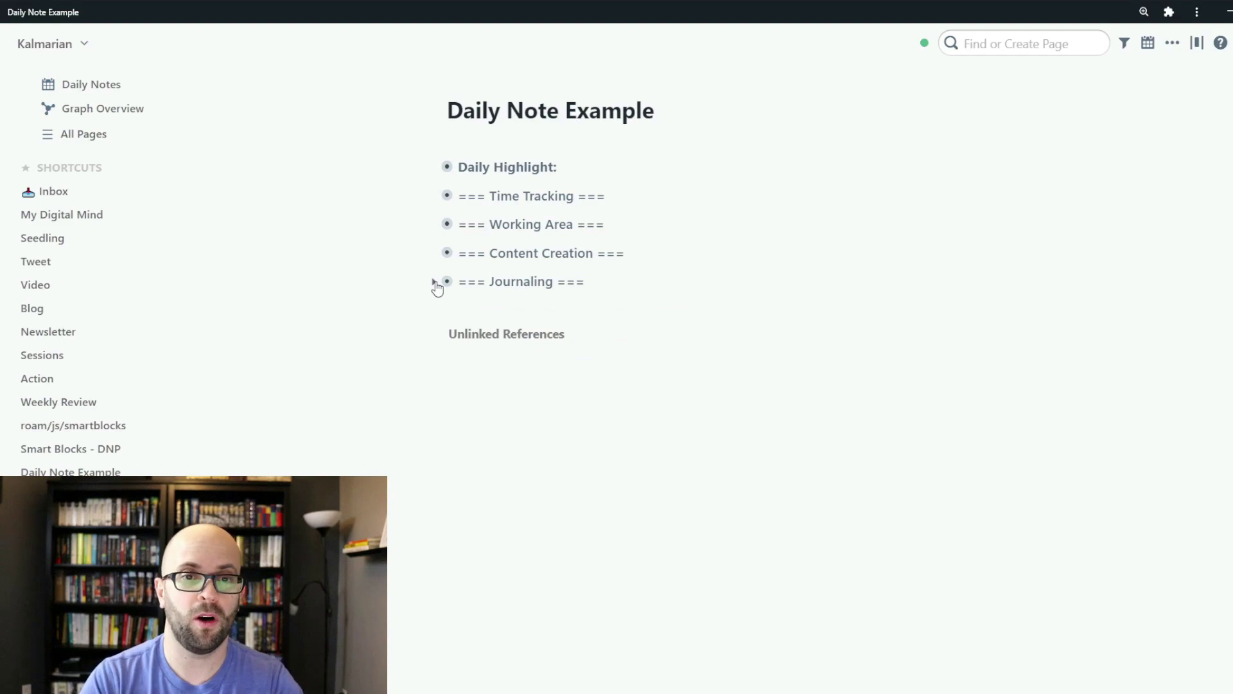
# Open Smart Blocks - DNP, expand Daily, and highlight the Time Tracking label and :SmartBlock:TT.Start command.
pyautogui.click(48, 451)
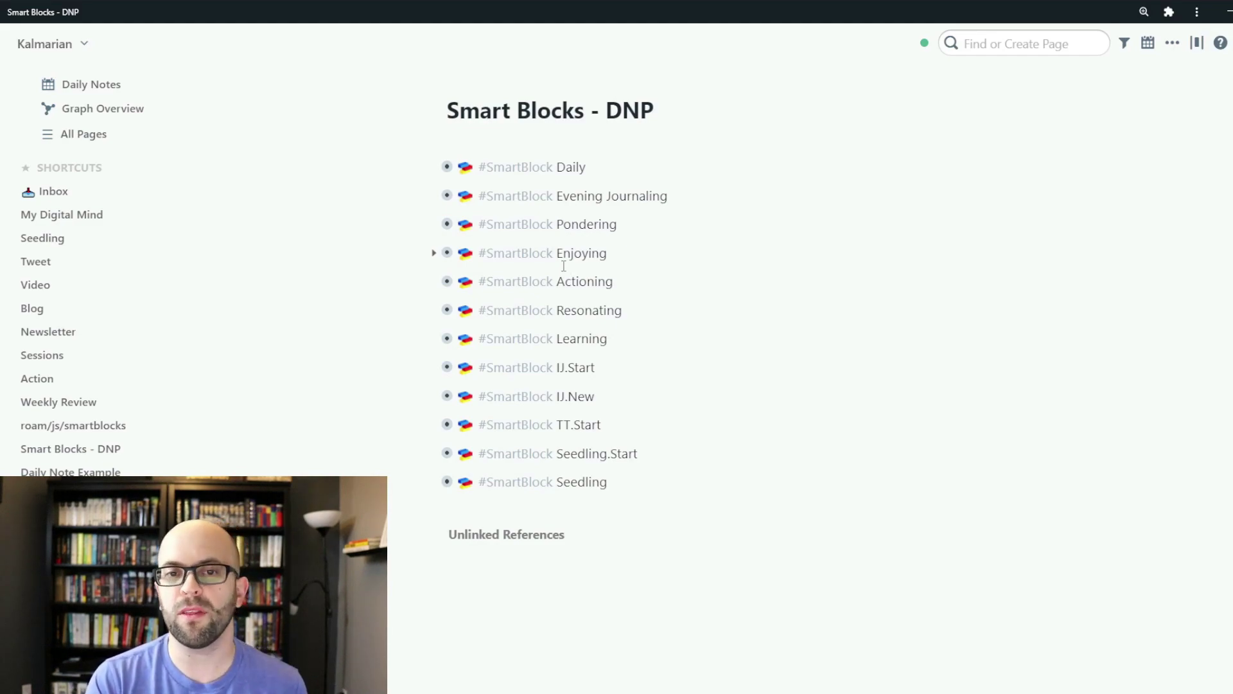
pyautogui.click(433, 169)
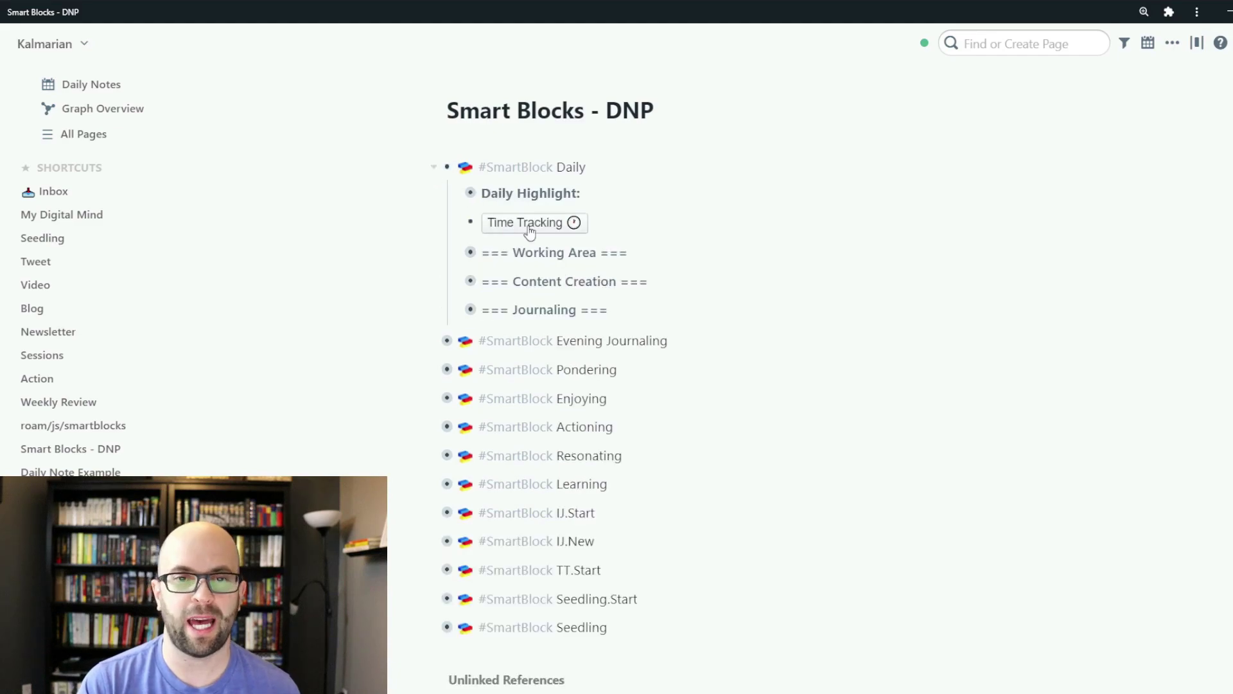
pyautogui.click(677, 224)
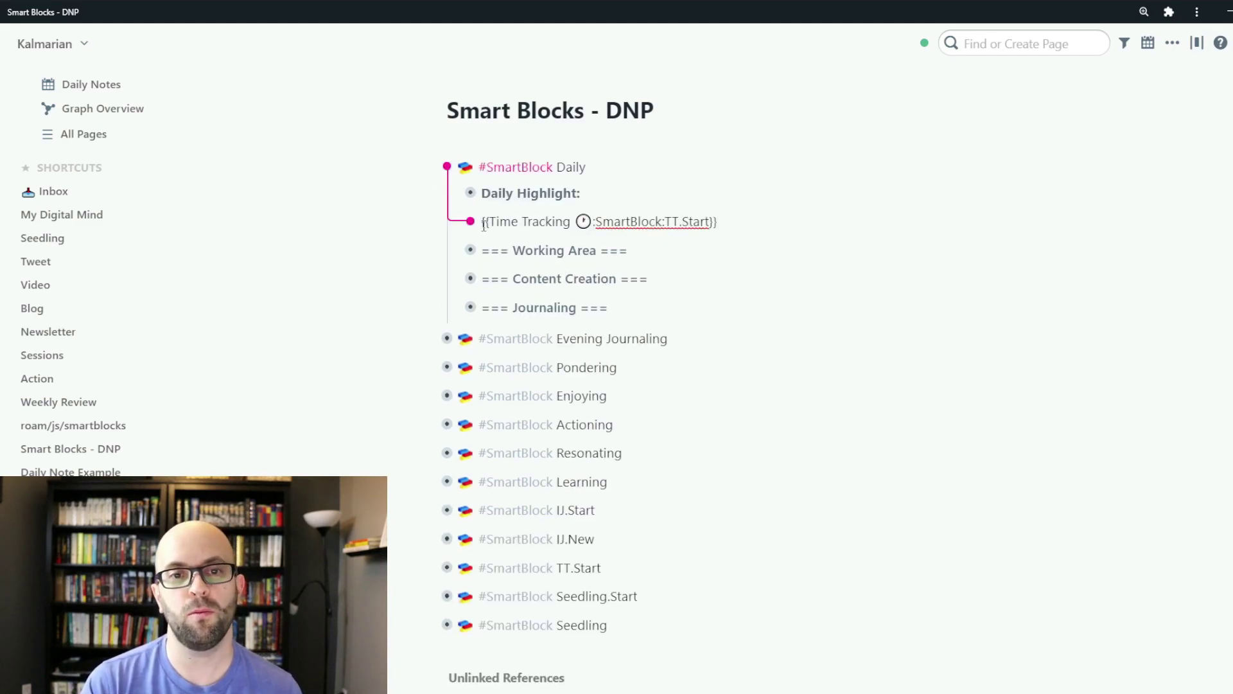
pyautogui.moveTo(490, 222); pyautogui.dragTo(583, 222)
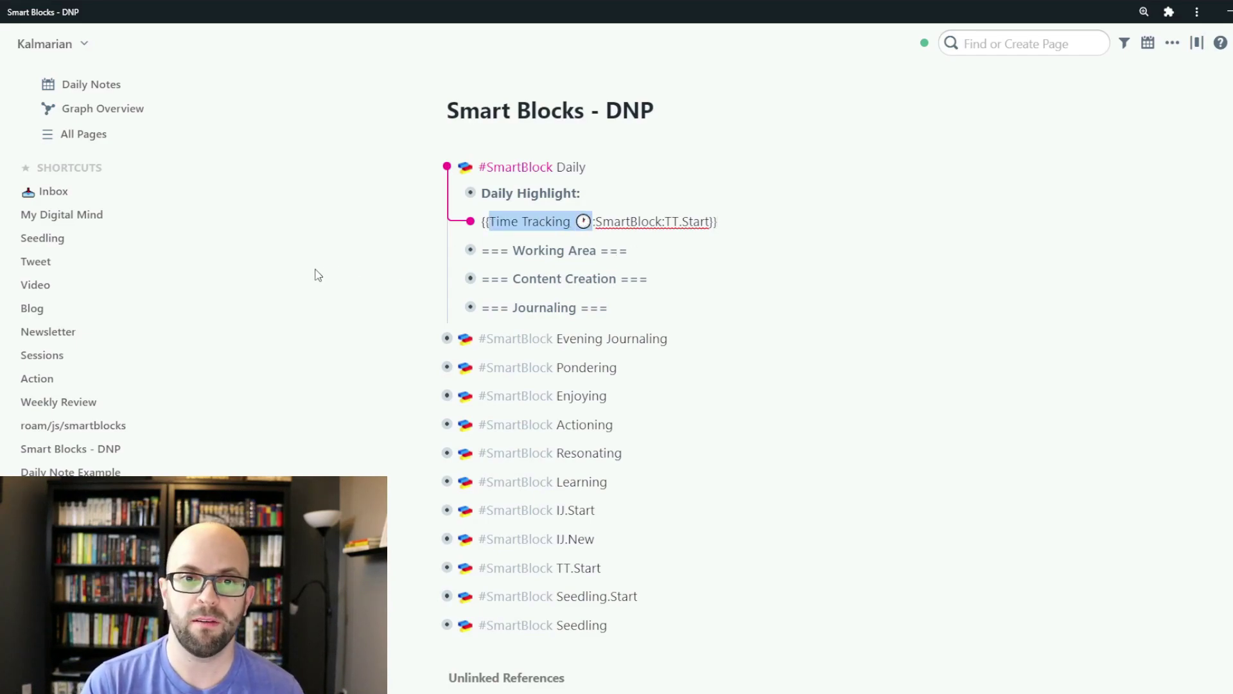
pyautogui.click(432, 256)
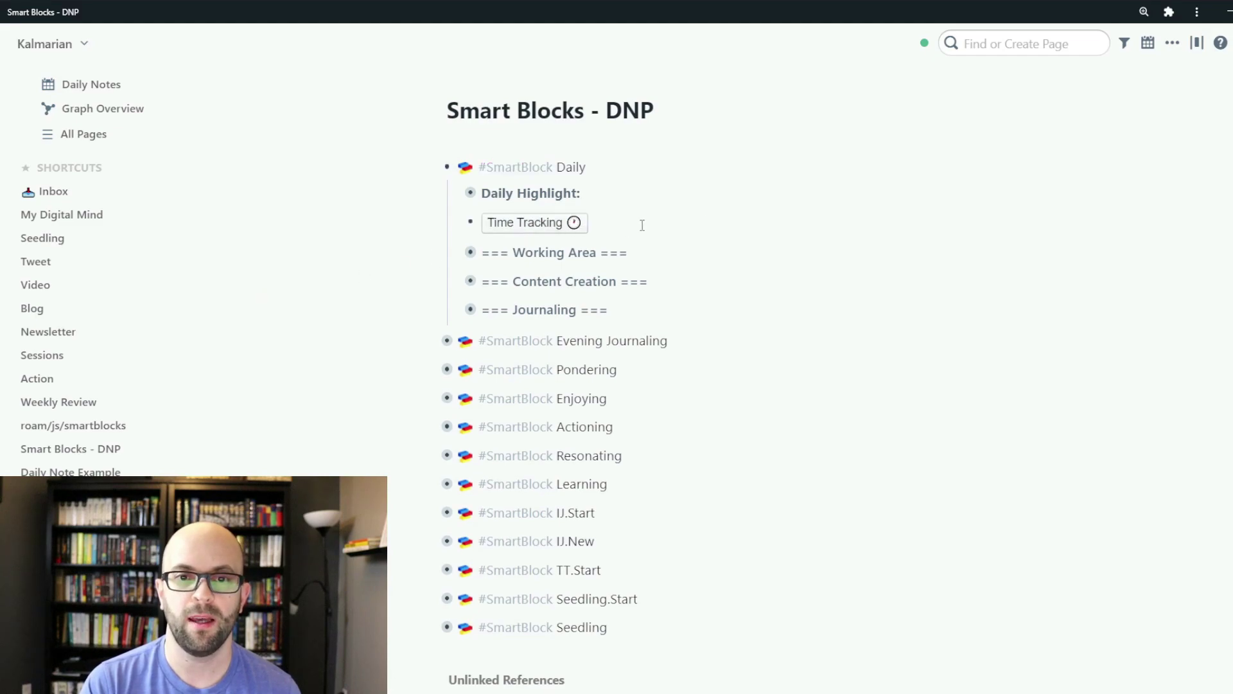
pyautogui.click(600, 227)
pyautogui.moveTo(592, 221); pyautogui.dragTo(710, 221)
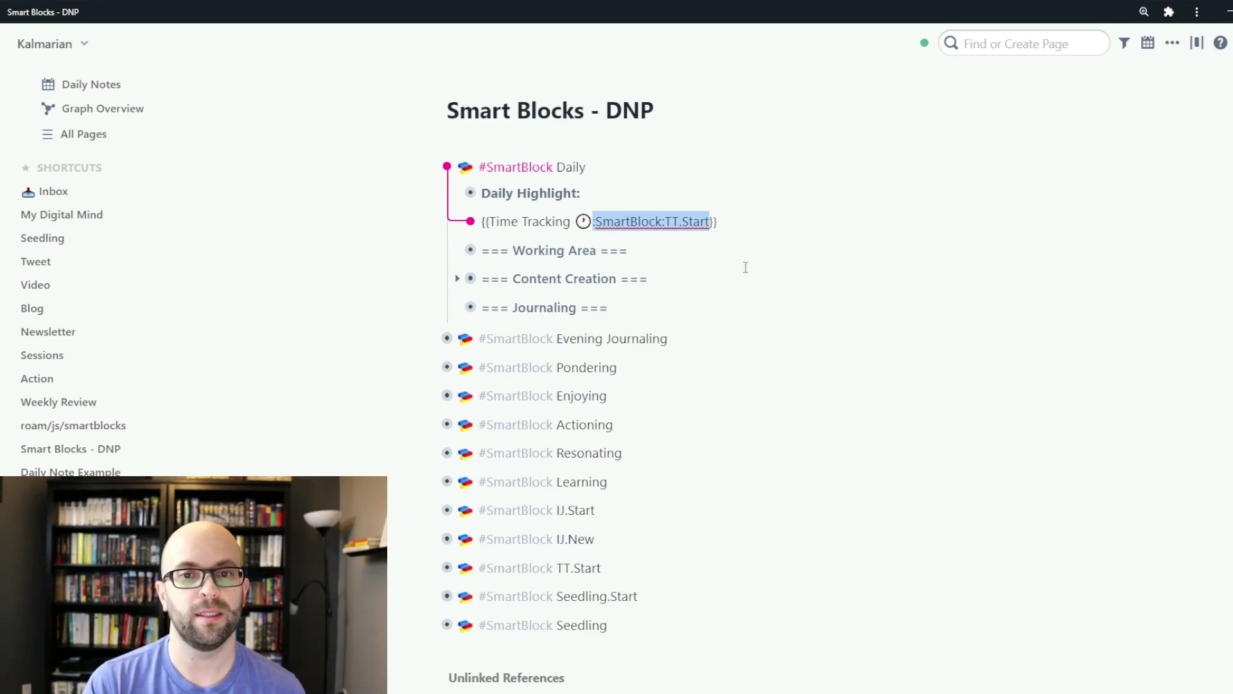
pyautogui.click(746, 267)
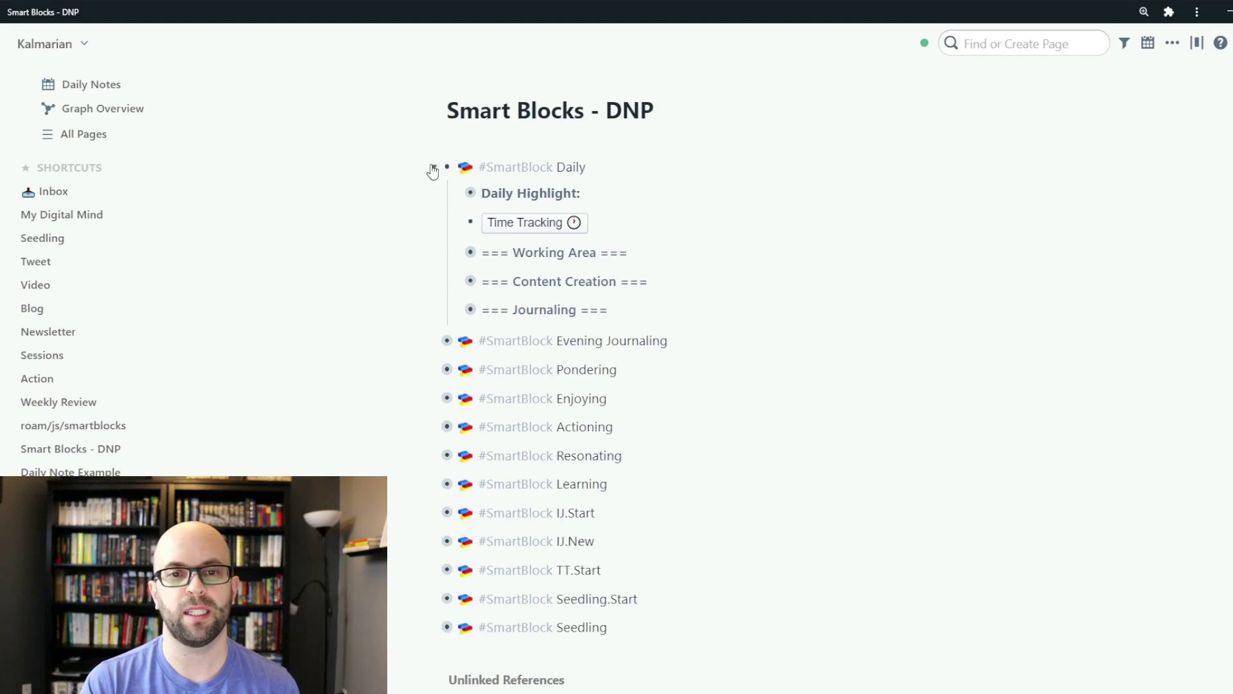
# Fold the Daily SmartBlock and briefly expand the Pondering template to view its placeholder.
pyautogui.click(432, 168)
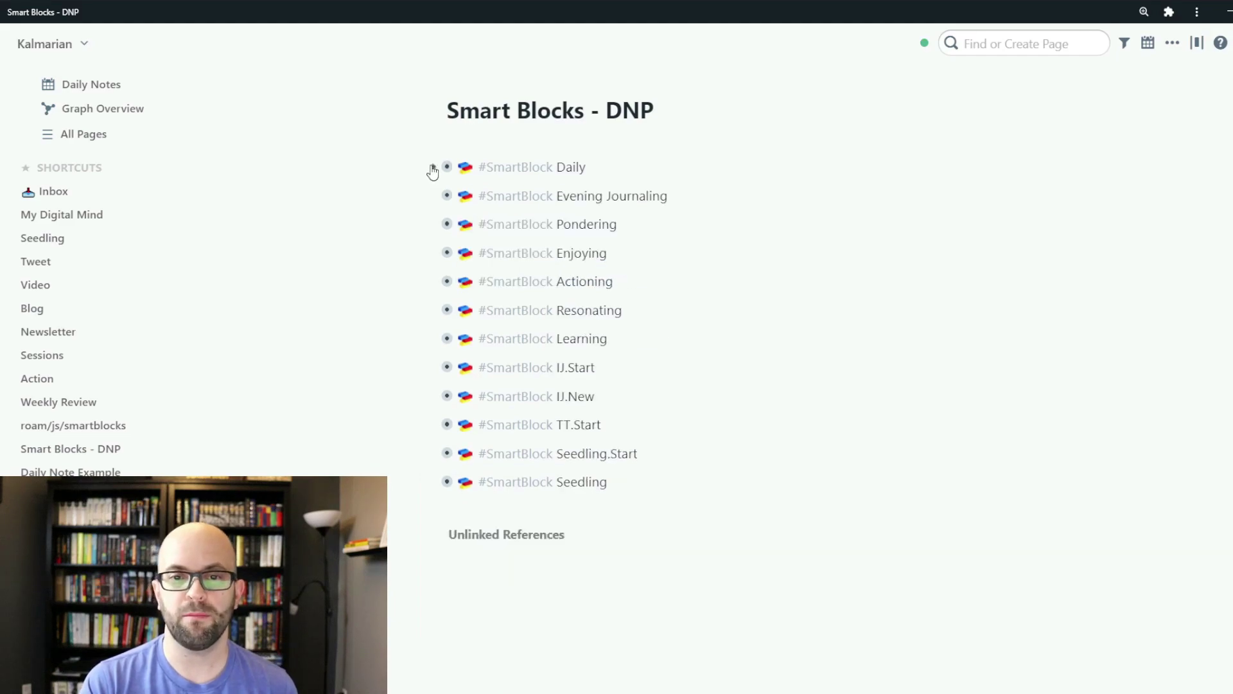
pyautogui.click(433, 225)
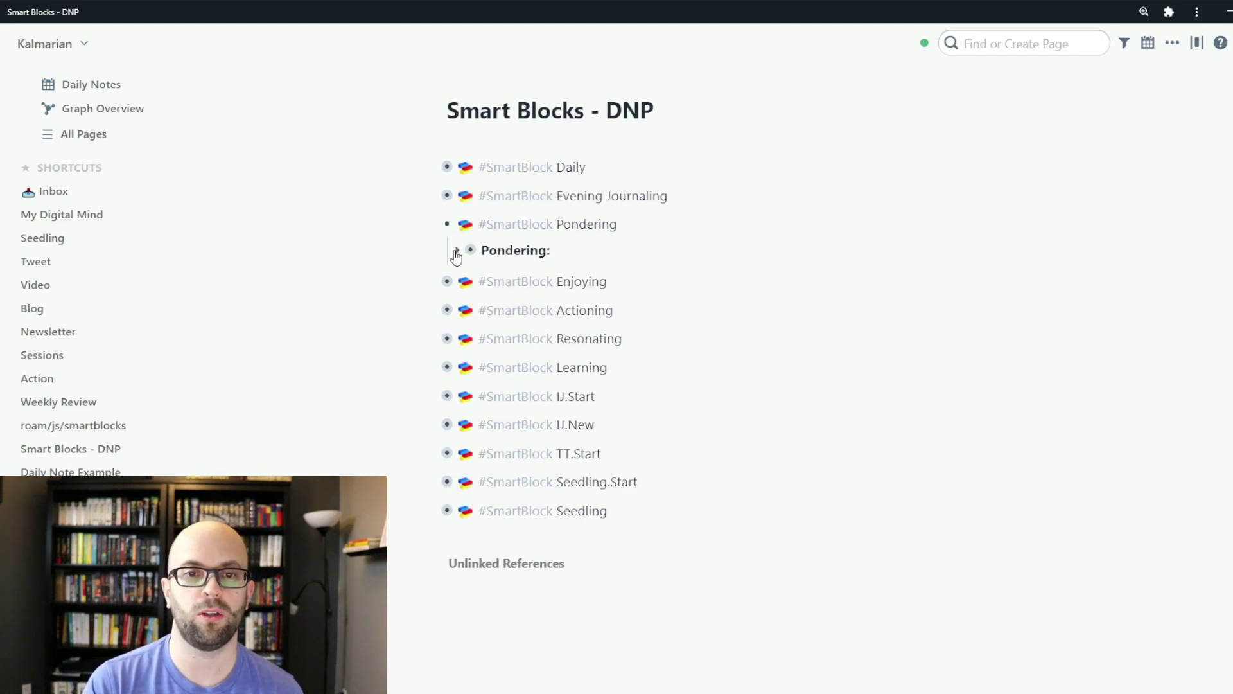
pyautogui.click(457, 251)
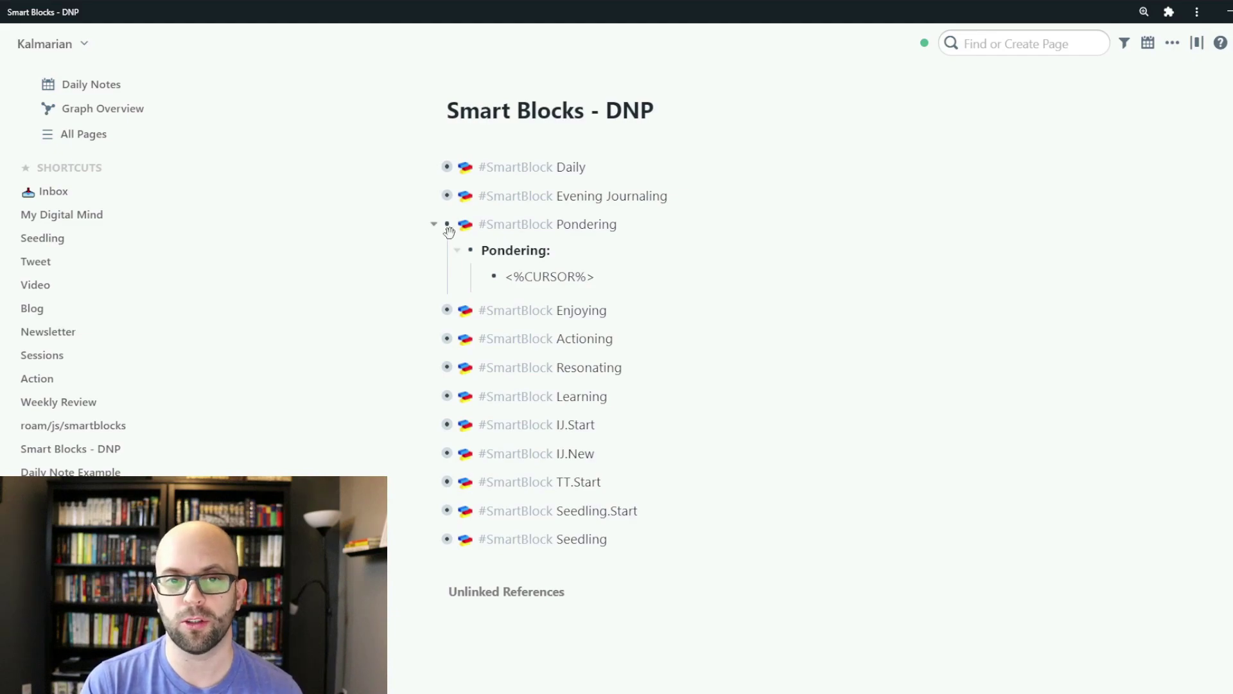
pyautogui.click(433, 223)
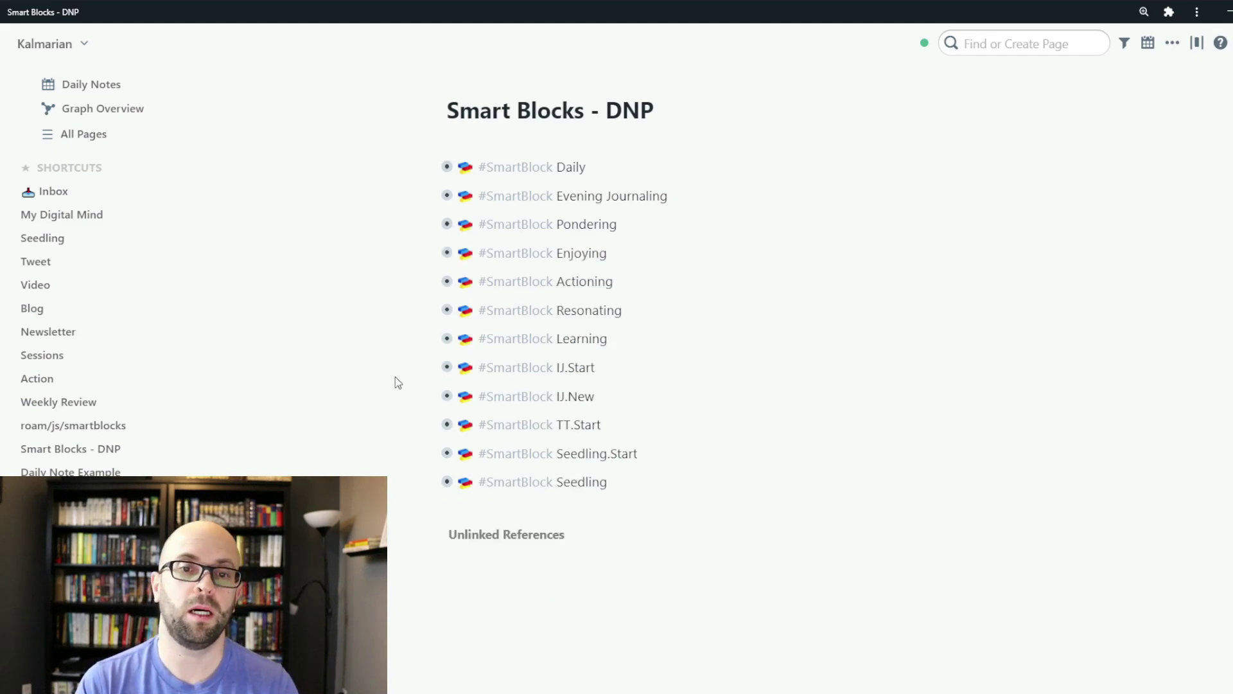
# Fully expand the IJ.Start and IJ.New templates to review them, then fold both.
pyautogui.moveTo(447, 374)
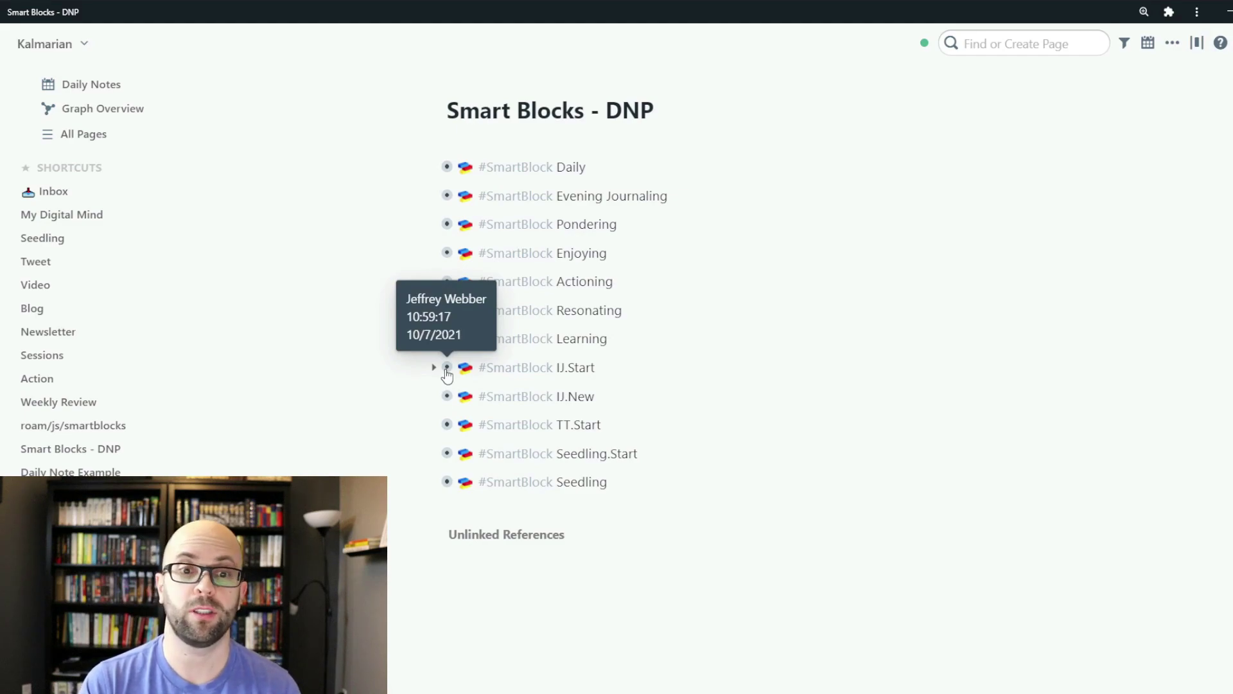
pyautogui.rightClick(448, 375)
pyautogui.click(474, 430)
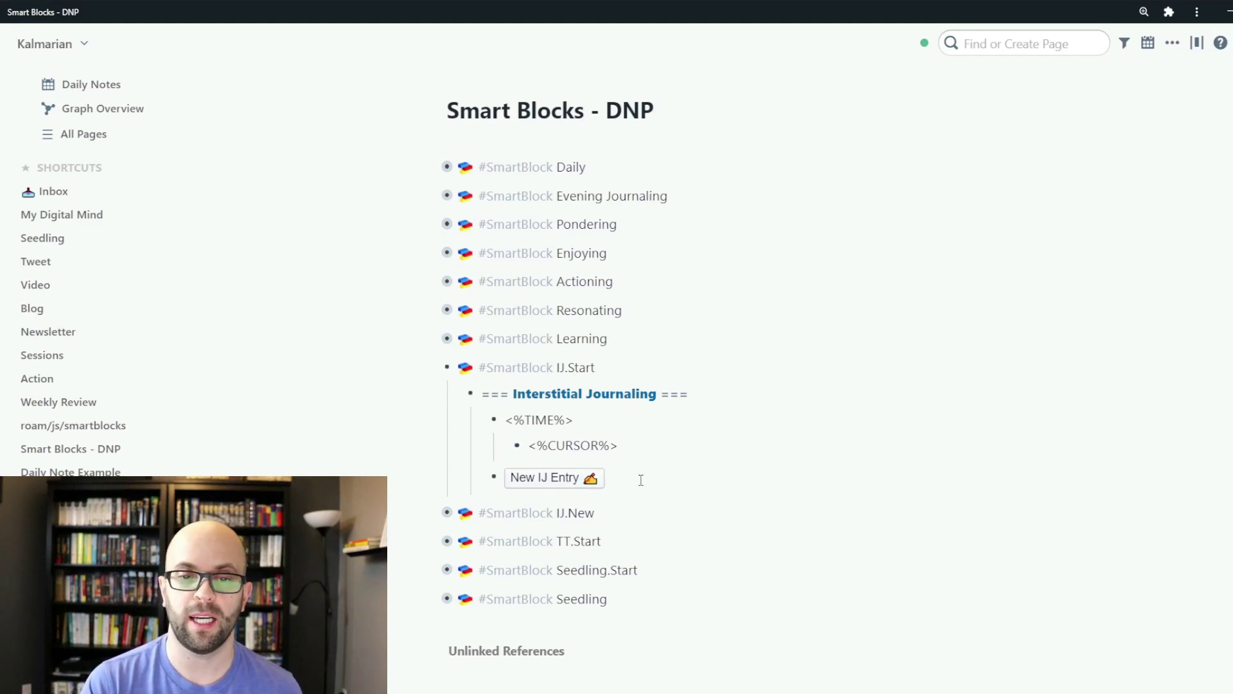
pyautogui.click(433, 512)
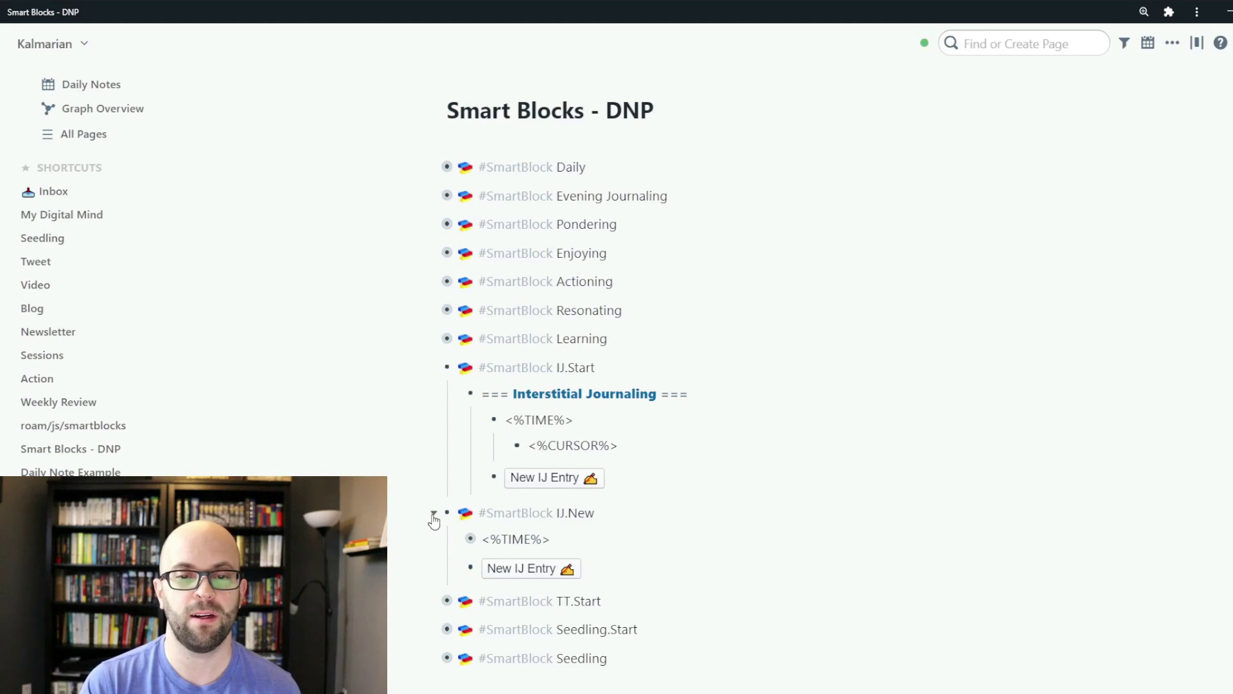
pyautogui.click(460, 540)
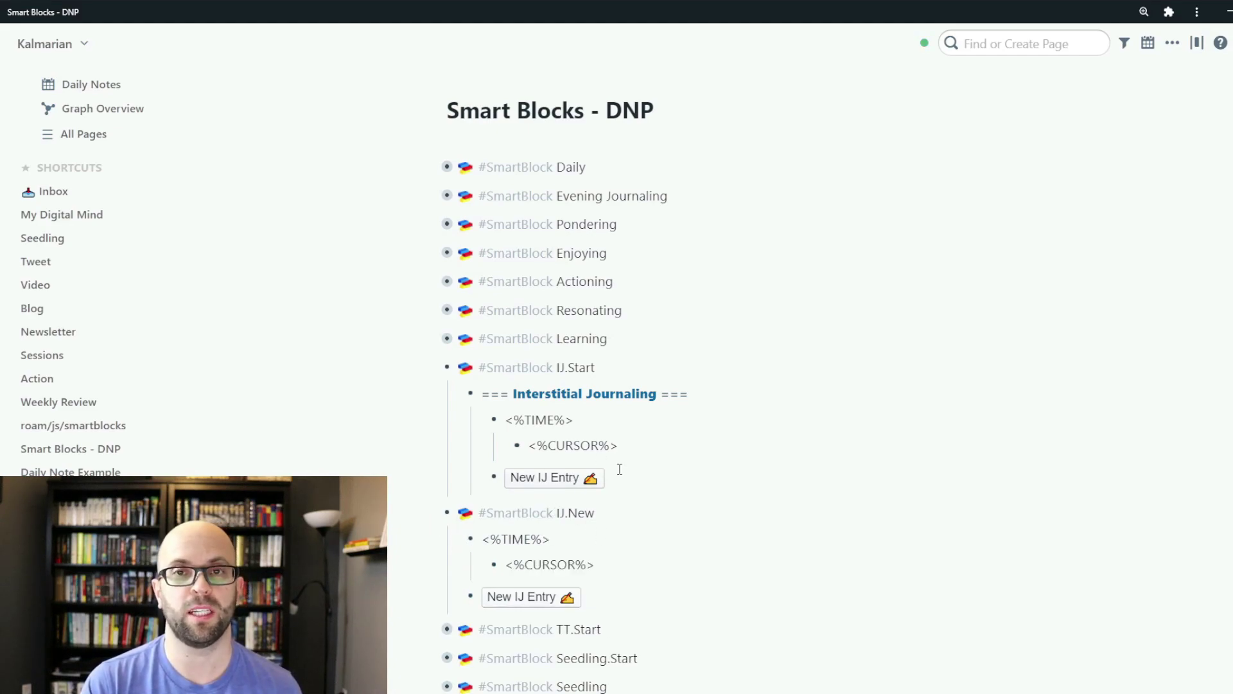
pyautogui.click(434, 367)
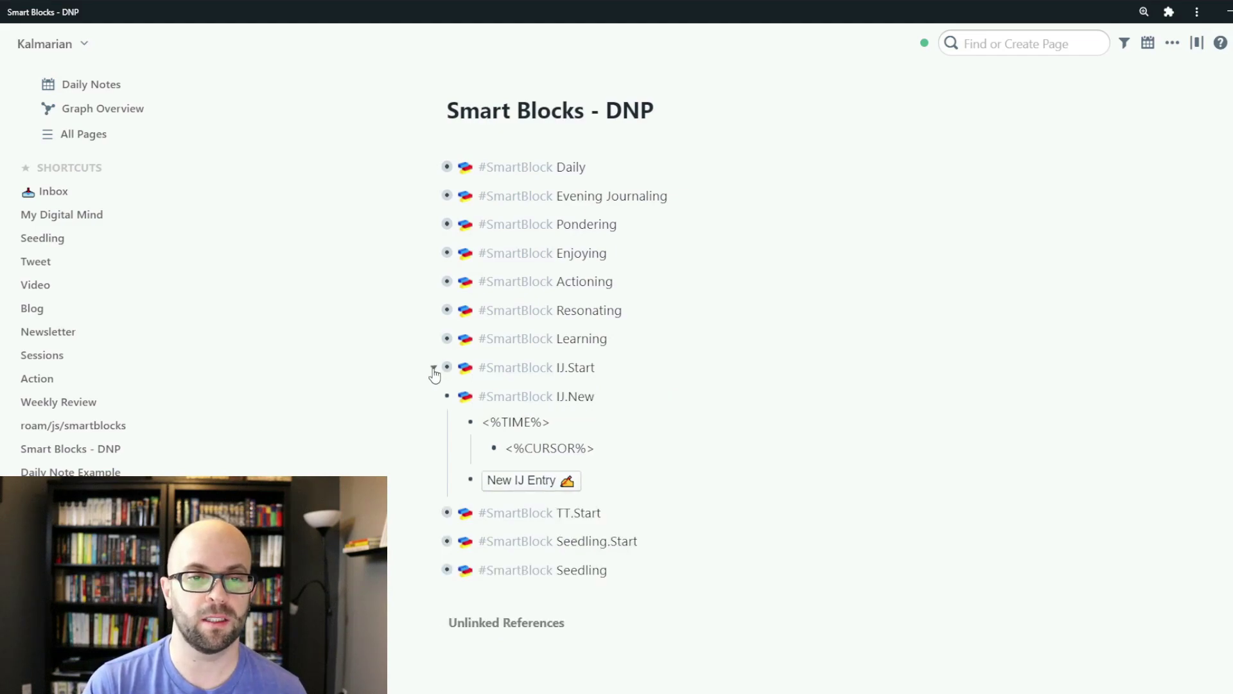
pyautogui.click(434, 397)
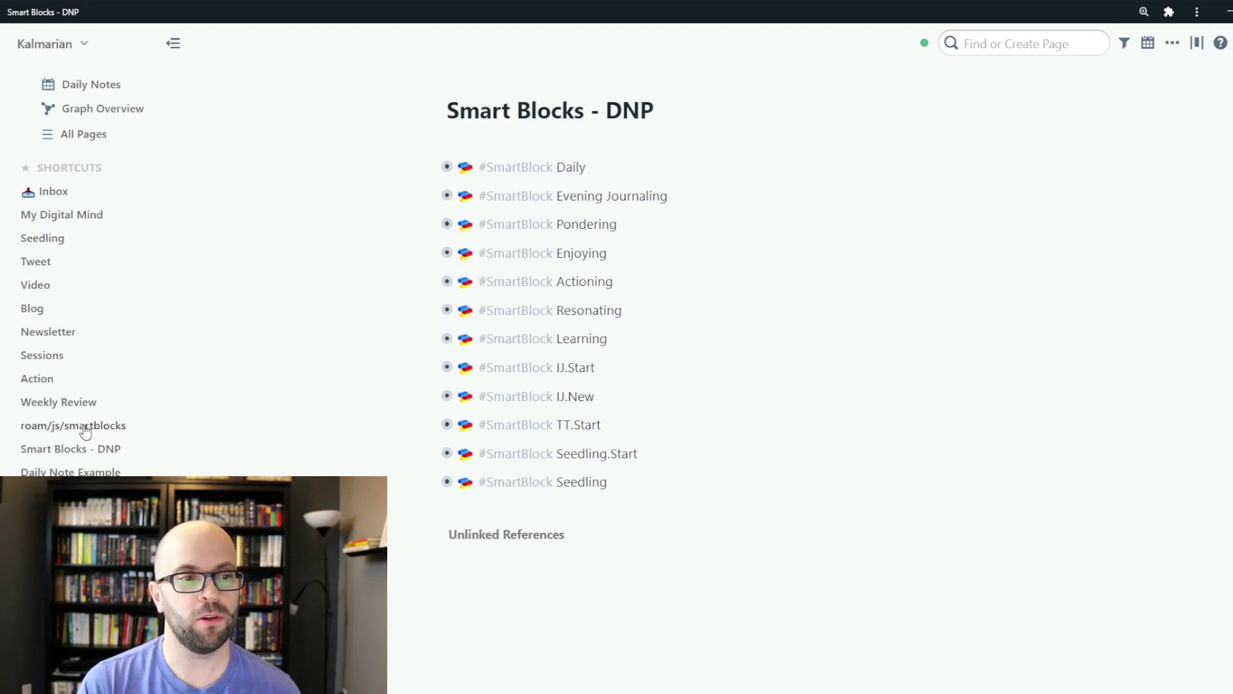
# Open roam/js/smartblocks and check the daily auto-run is enabled with workflow Daily.
pyautogui.click(86, 429)
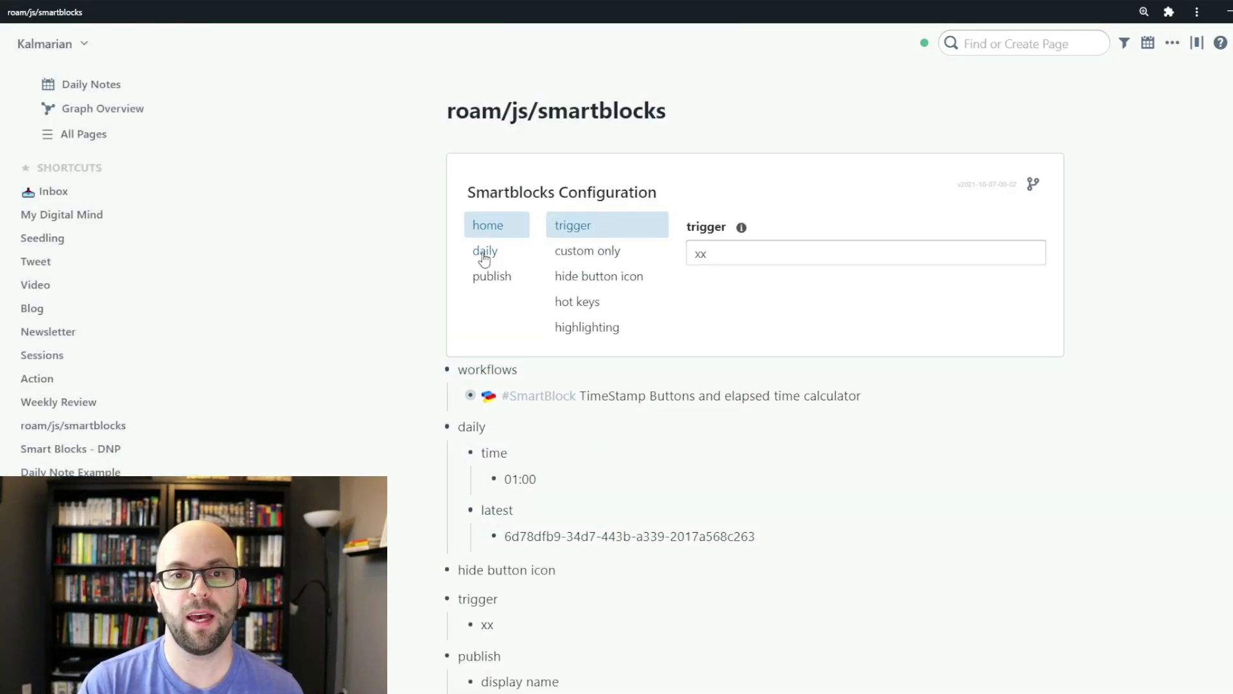
pyautogui.click(486, 258)
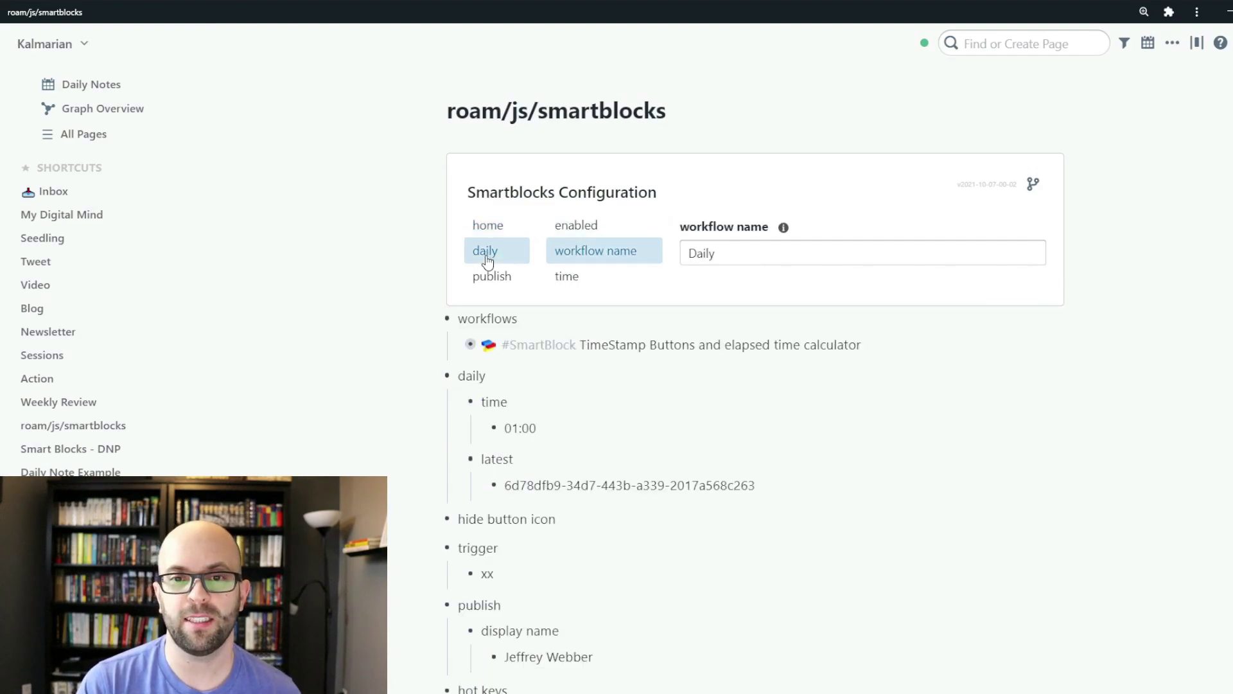
pyautogui.click(593, 230)
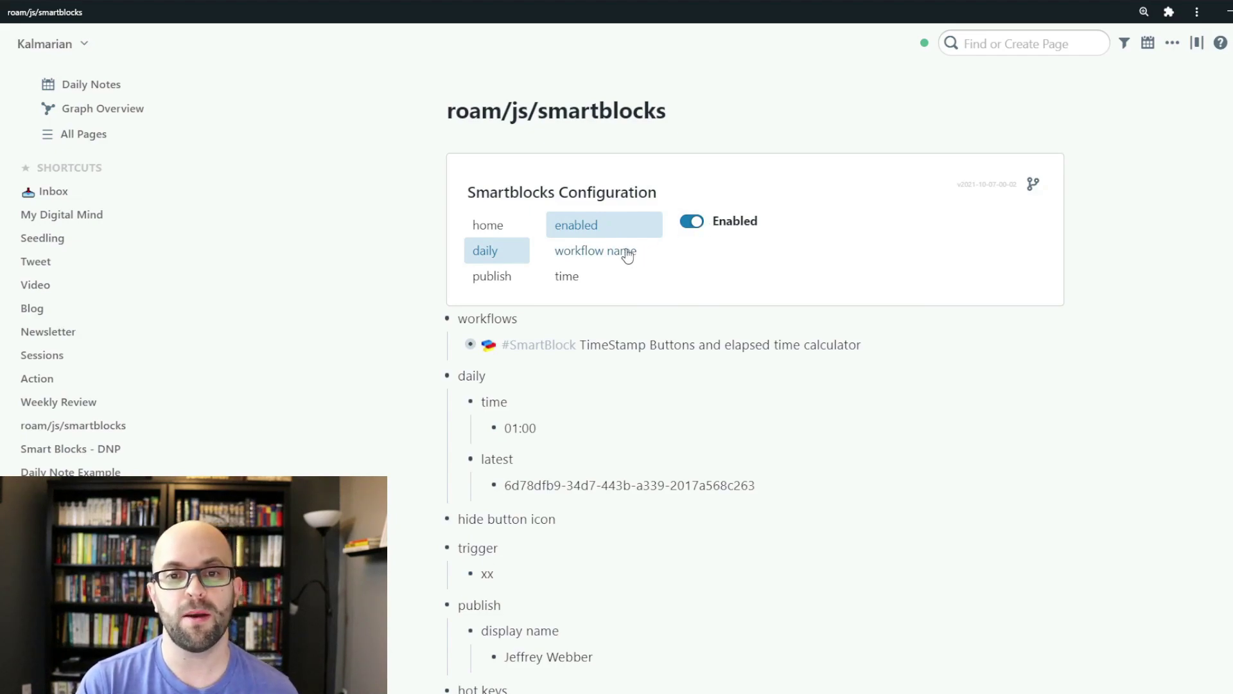
pyautogui.click(627, 253)
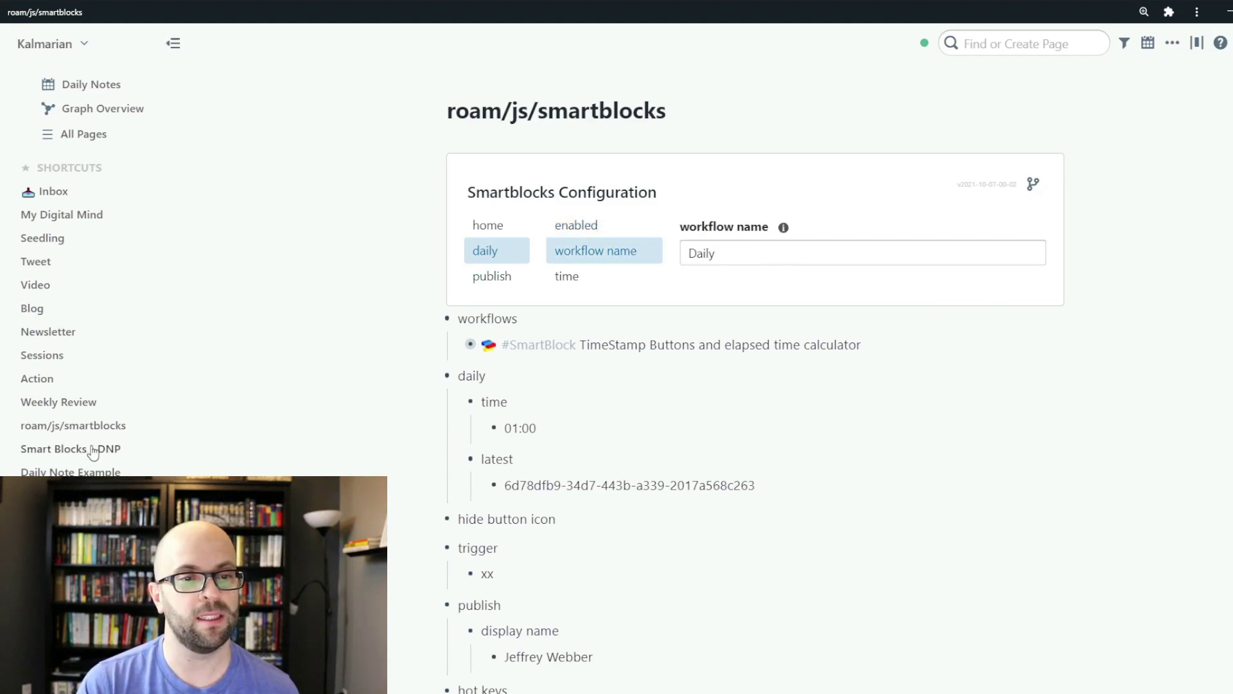
# Glance at the Daily SmartBlock title, then confirm the daily run time of 1:00.
pyautogui.click(94, 450)
pyautogui.click(559, 168)
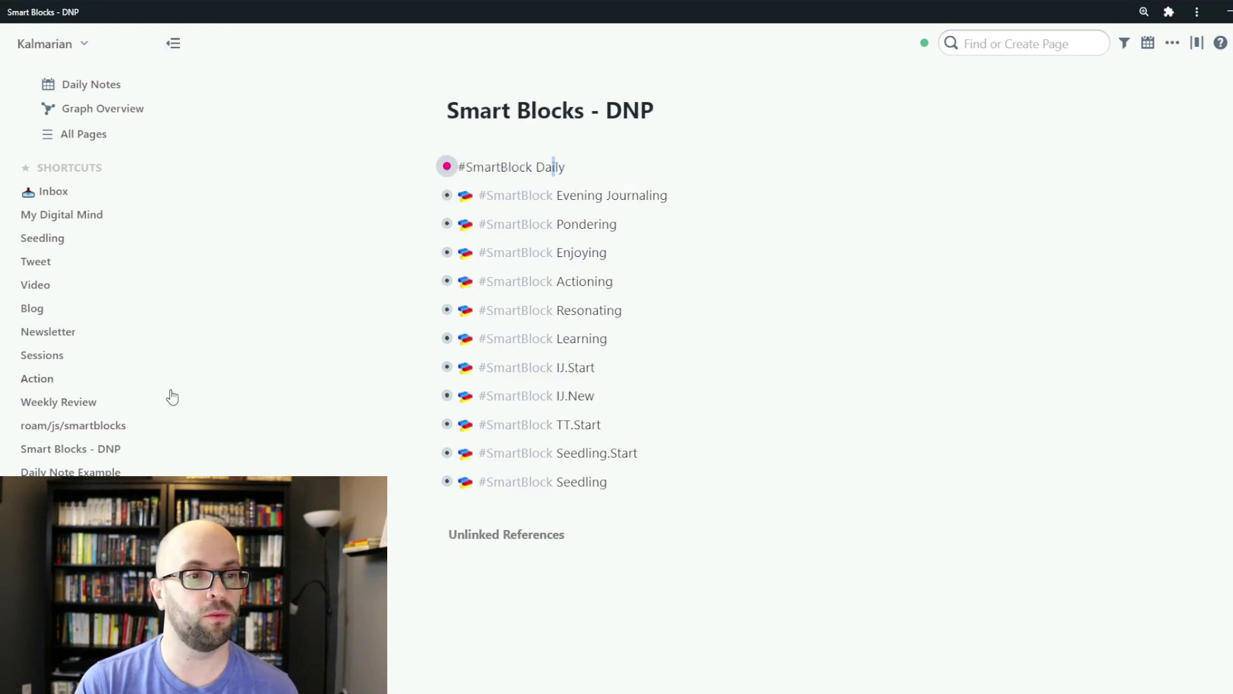
pyautogui.click(96, 427)
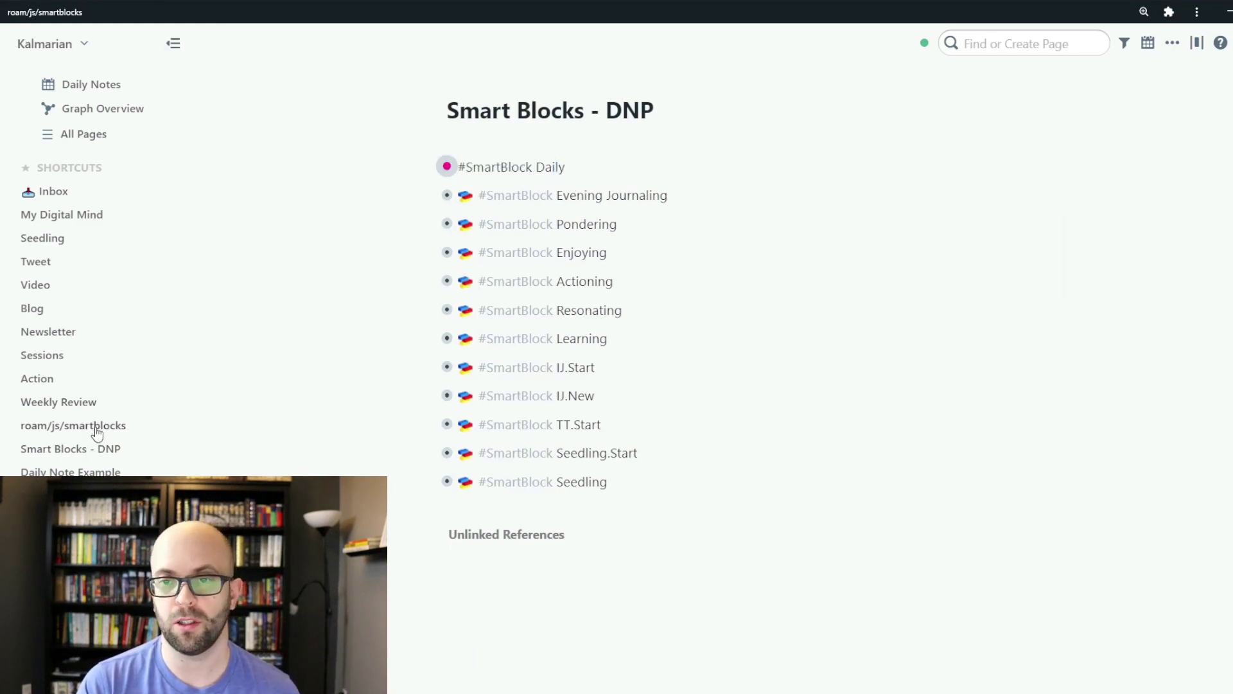
pyautogui.click(486, 252)
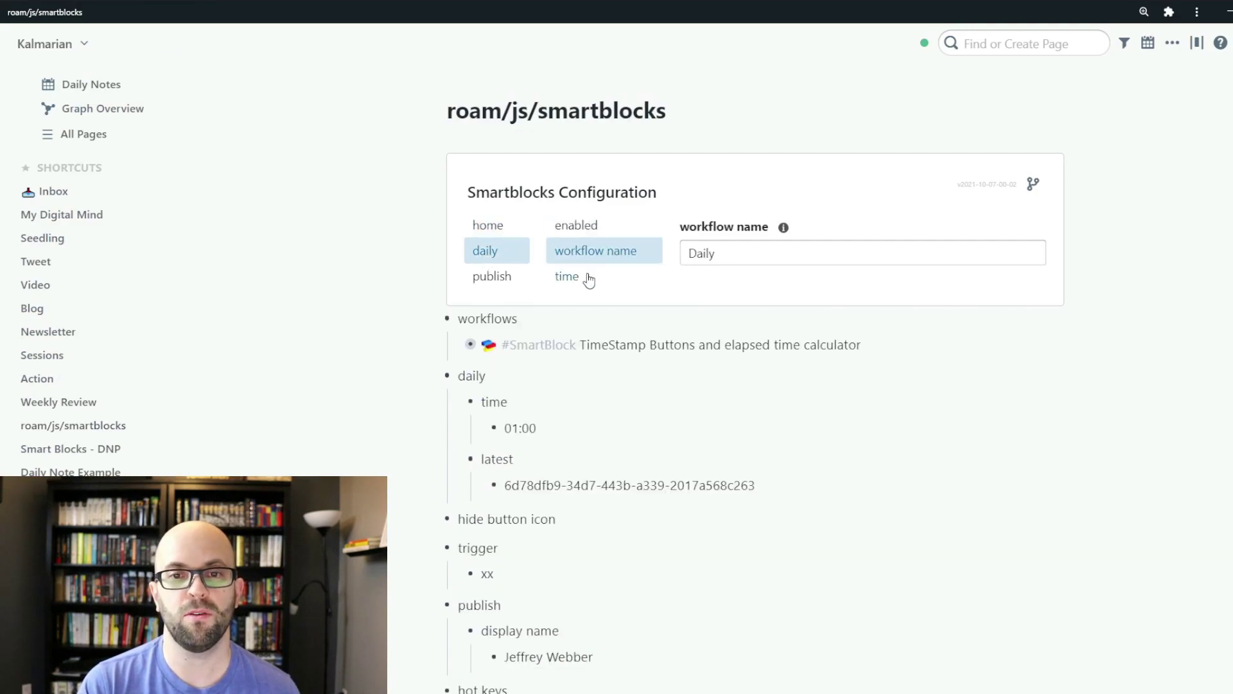
pyautogui.click(584, 277)
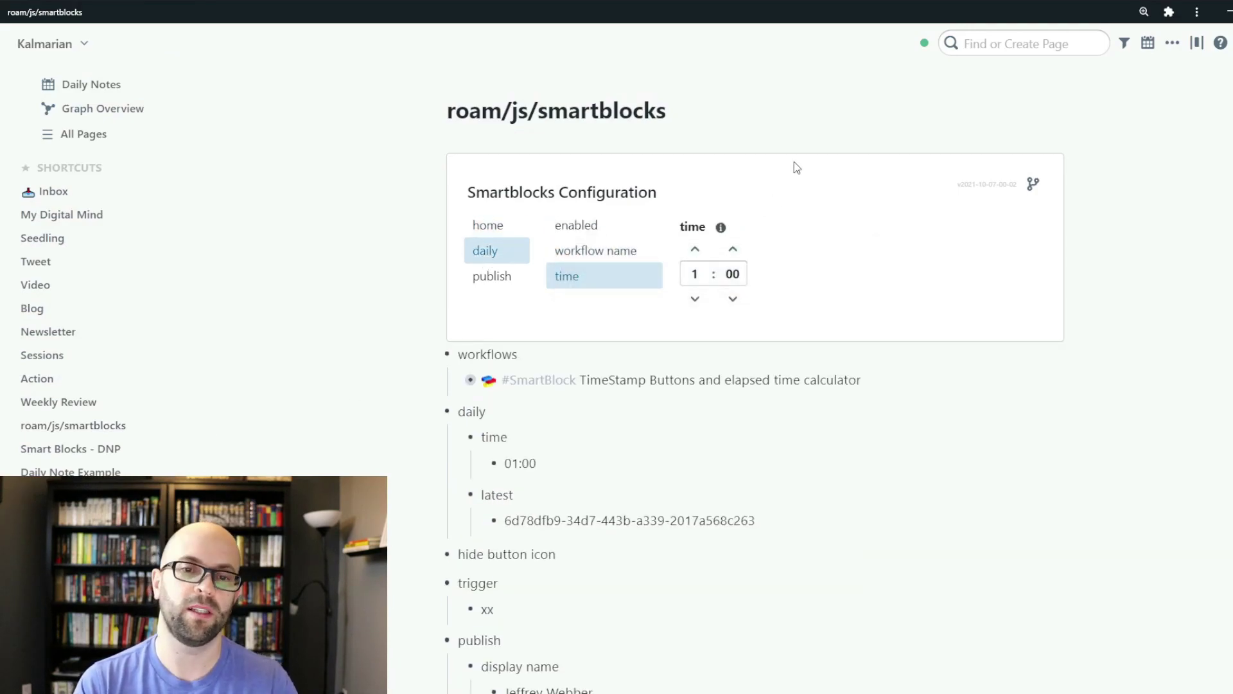